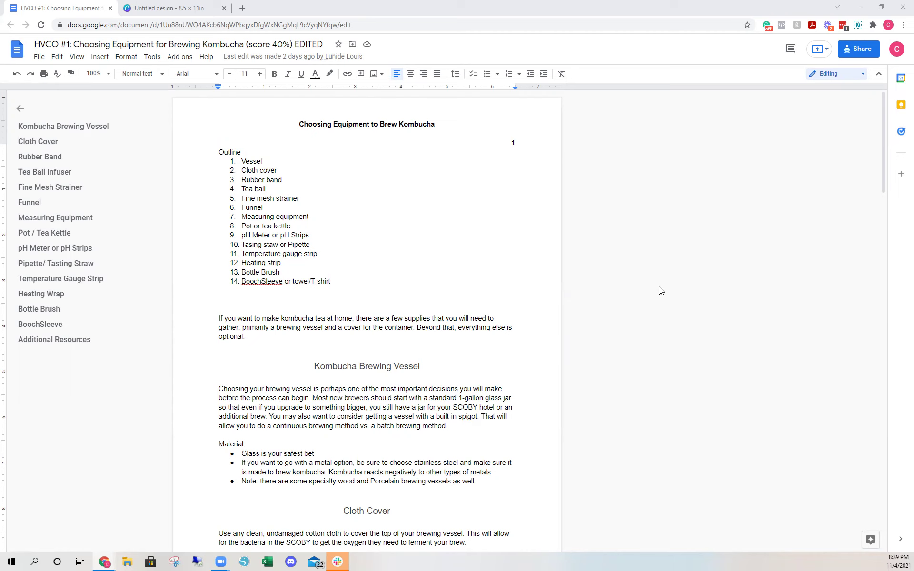
# Step: Review the kombucha equipment document from the outline through the Additional Resources section
pyautogui.scroll(-10, 661, 290)
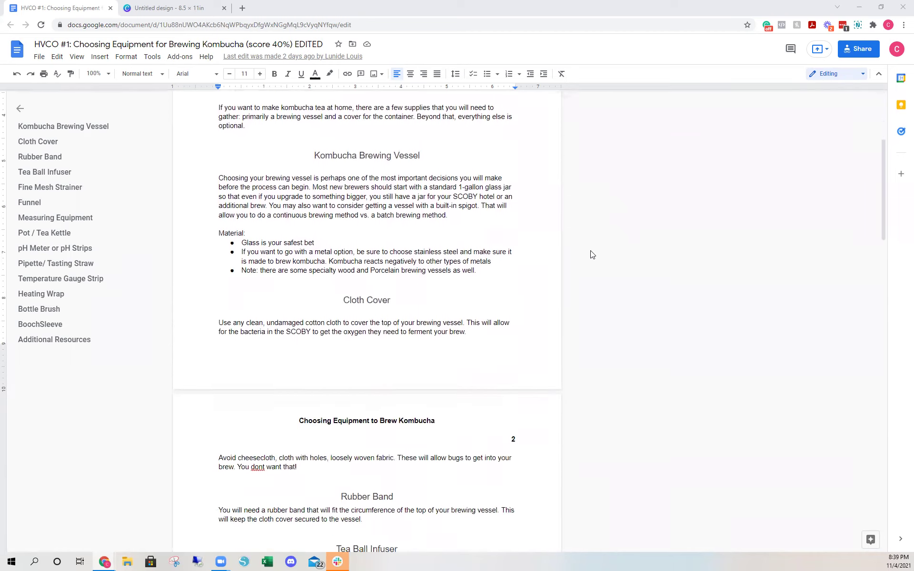
pyautogui.scroll(-10, 589, 276)
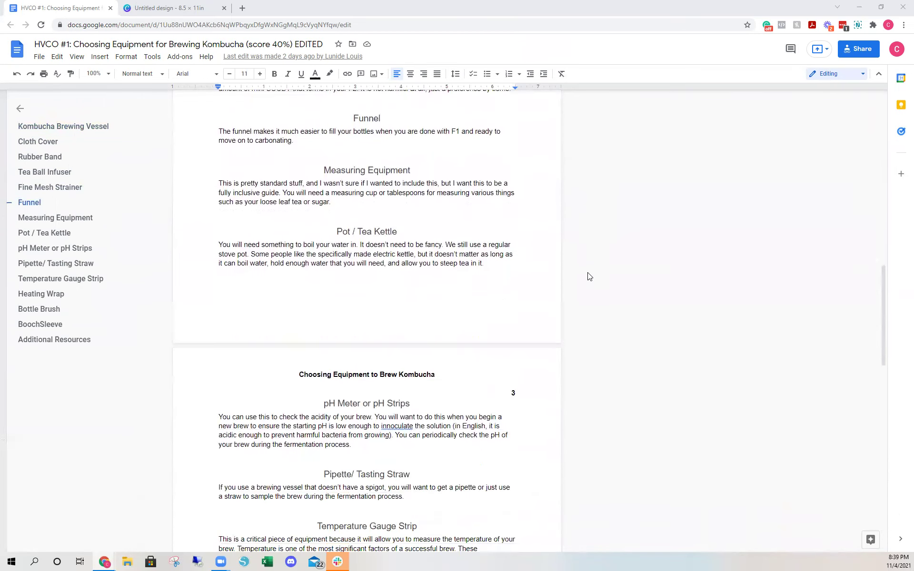
pyautogui.scroll(-8, 589, 276)
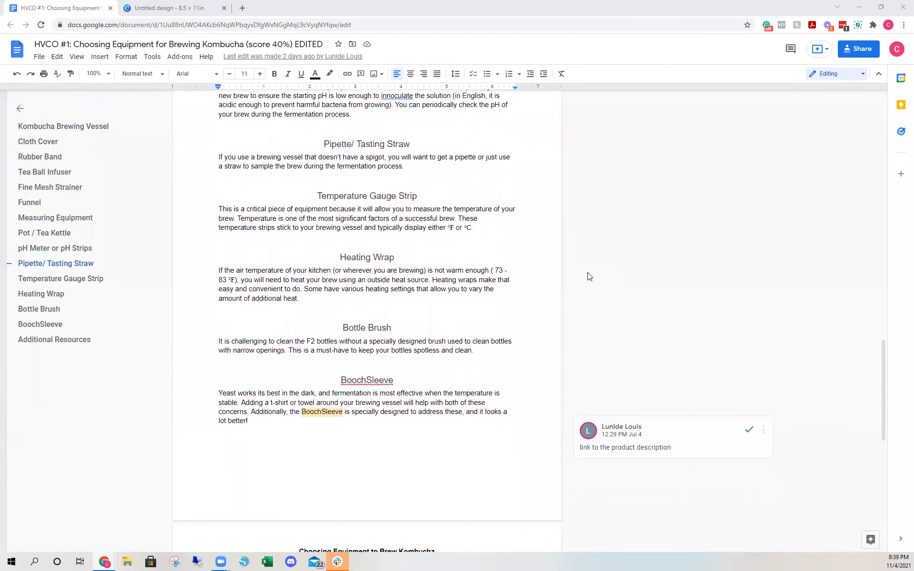
pyautogui.scroll(-4, 590, 276)
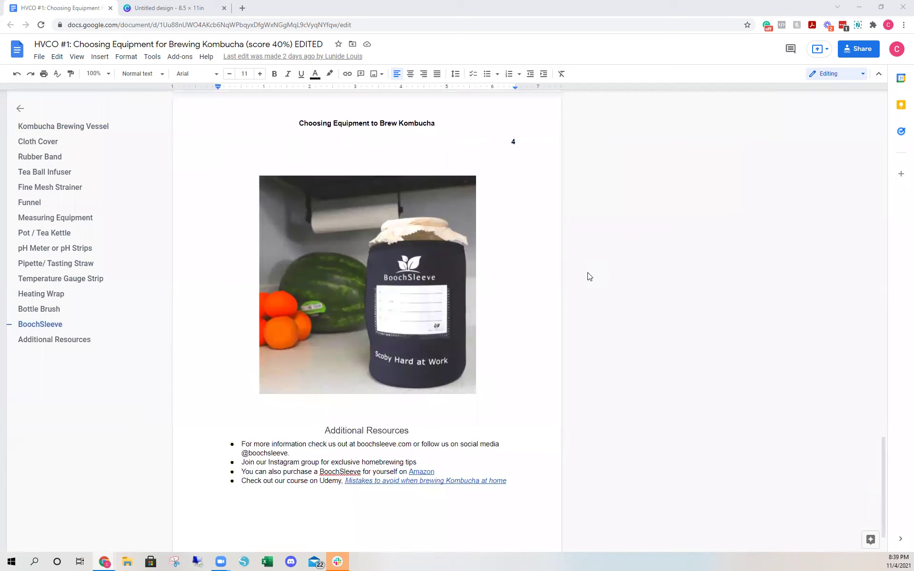
pyautogui.scroll(-1, 589, 276)
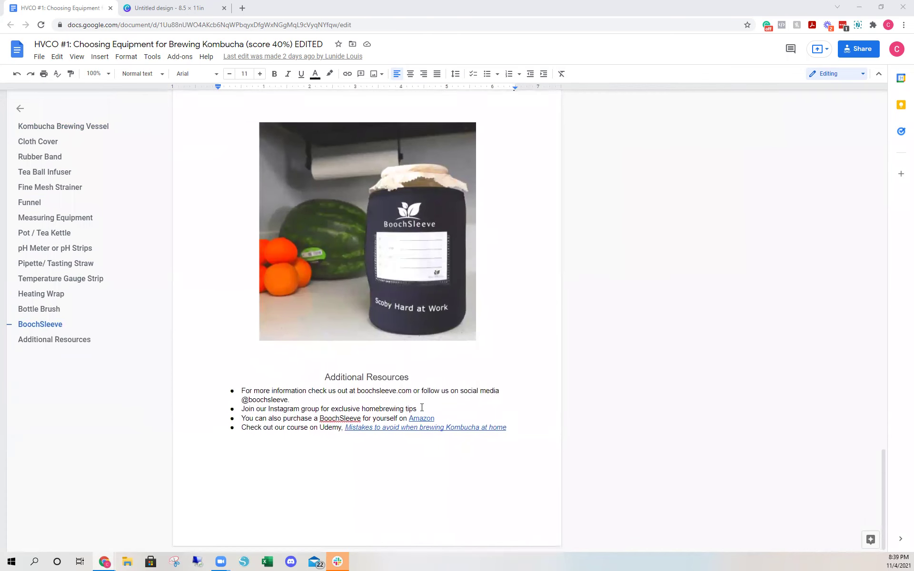
pyautogui.scroll(10, 389, 432)
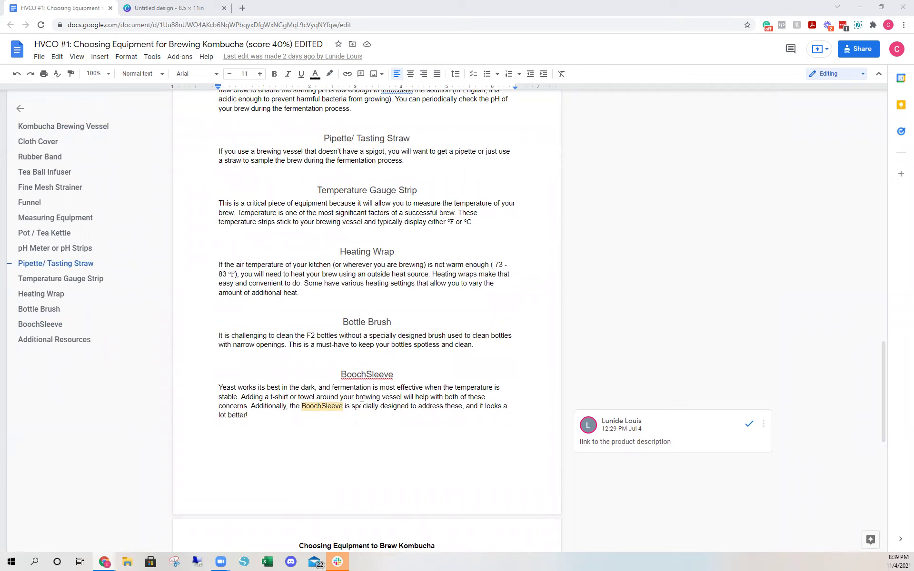
pyautogui.scroll(9, 398, 477)
pyautogui.scroll(14, 398, 477)
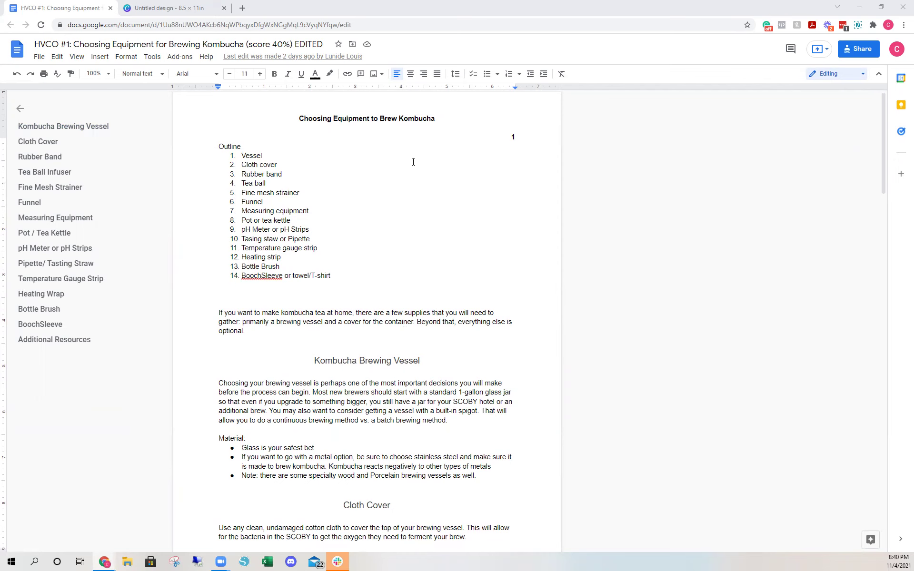
pyautogui.scroll(-5, 373, 347)
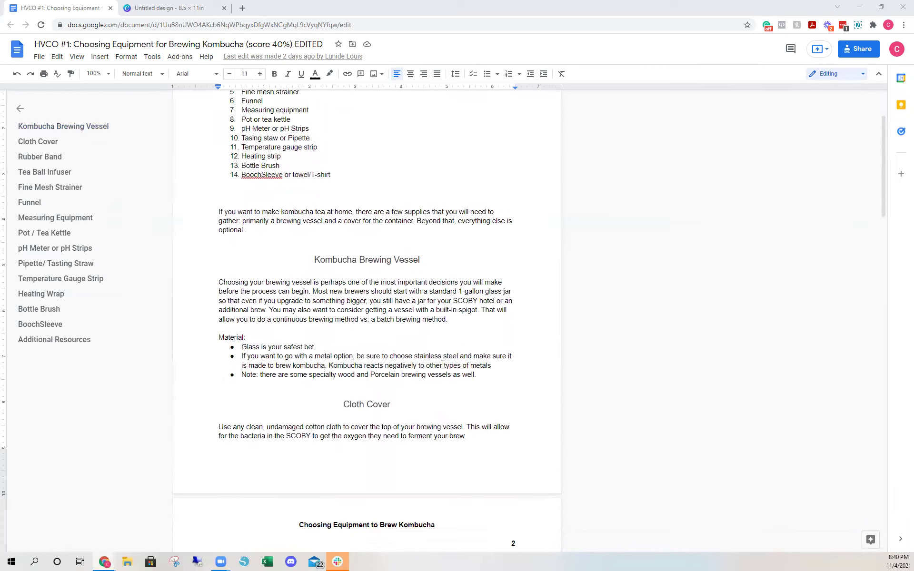
pyautogui.scroll(6, 310, 285)
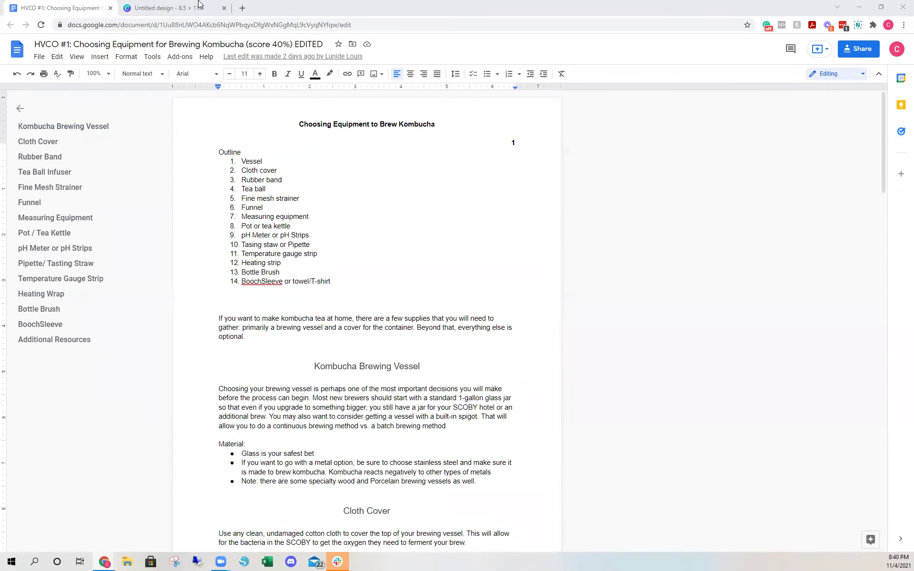
# Step: Switch to the Canva design, add a blank page and move it to the front as page 1
pyautogui.click(199, 4)
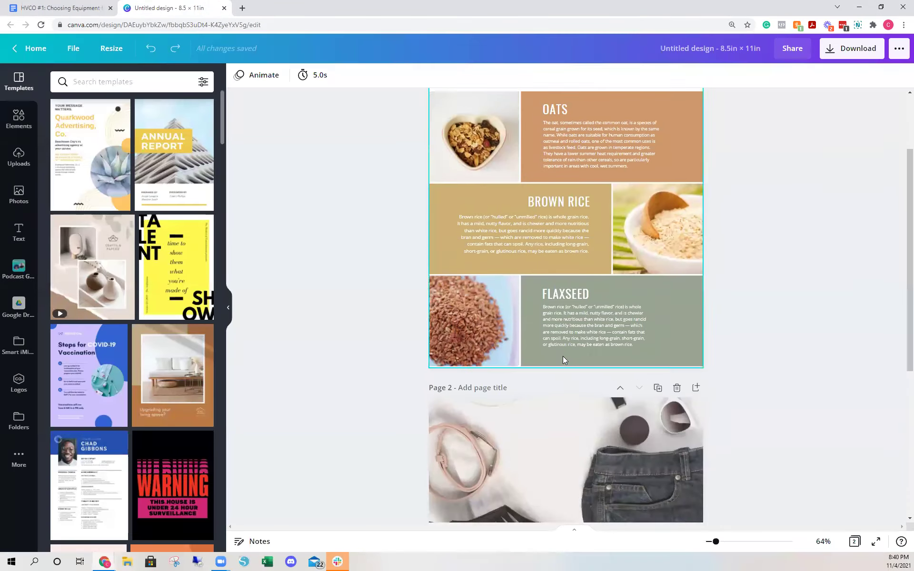
pyautogui.scroll(2, 563, 360)
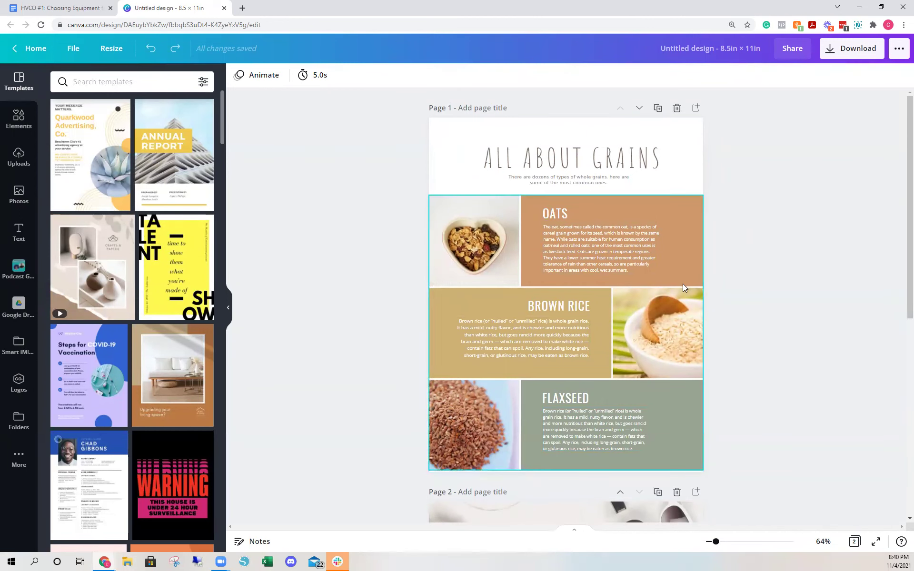
pyautogui.scroll(-8, 709, 326)
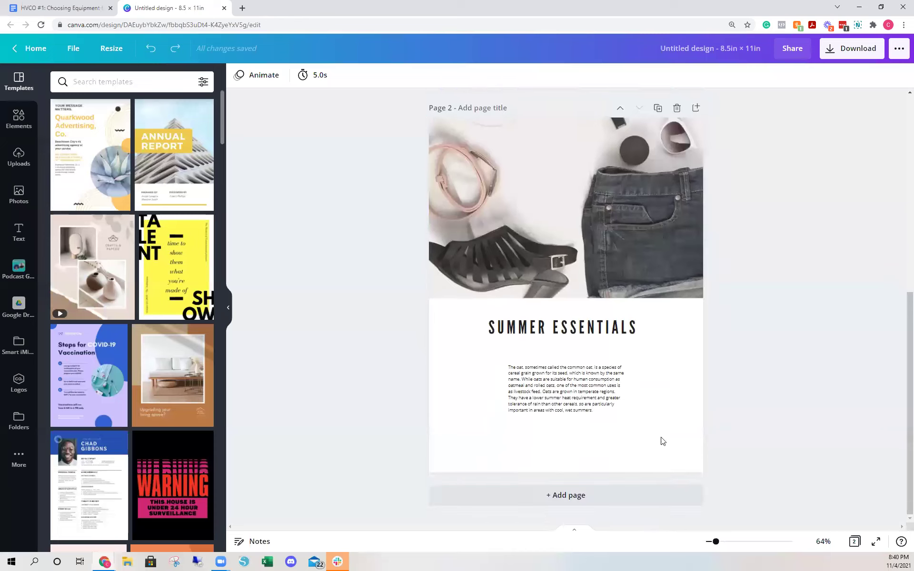
pyautogui.click(632, 497)
pyautogui.click(620, 126)
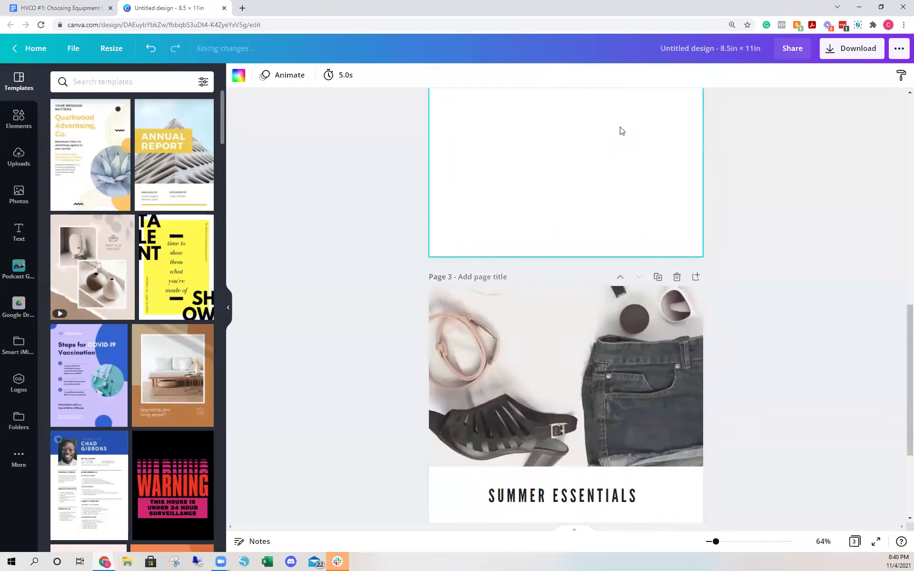
pyautogui.click(620, 126)
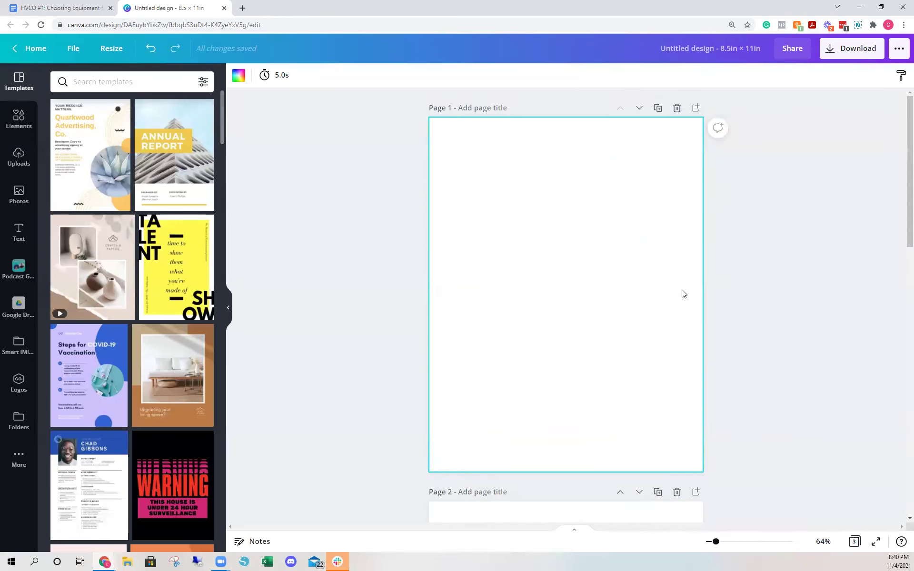
pyautogui.click(32, 4)
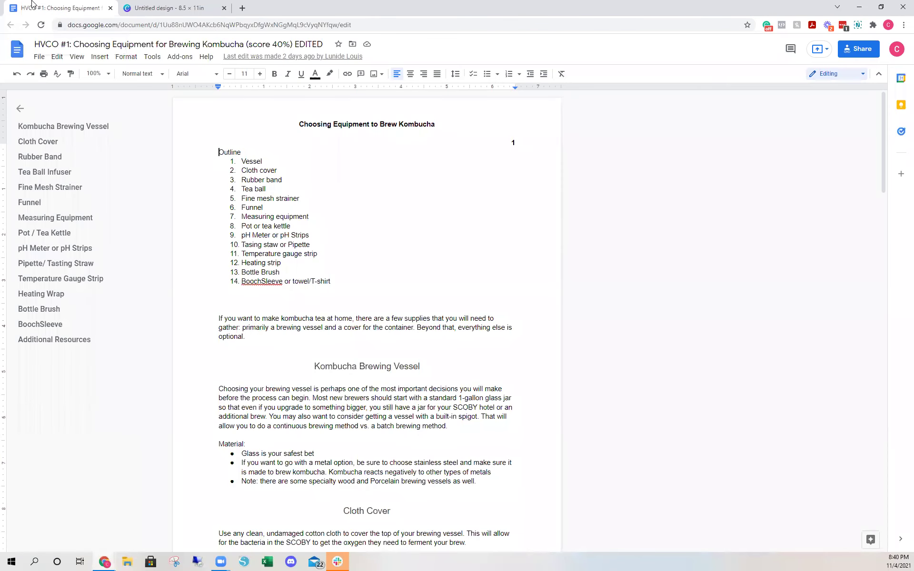
pyautogui.click(158, 5)
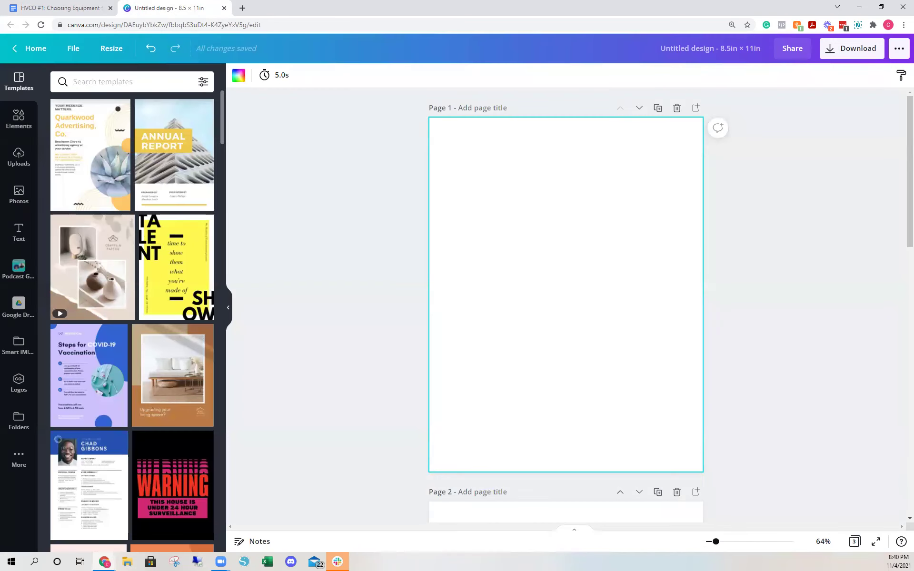
pyautogui.hotkey('ctrl', 'p')
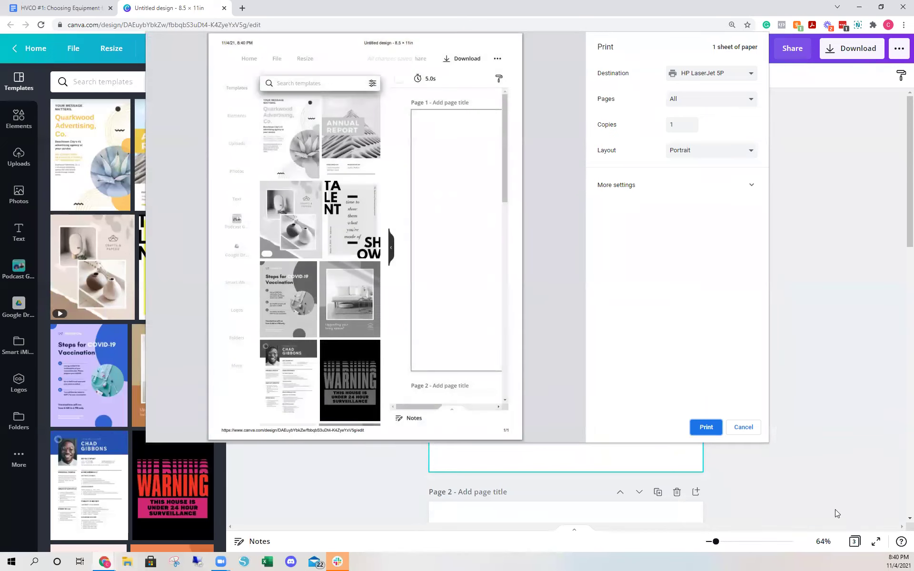
pyautogui.click(746, 429)
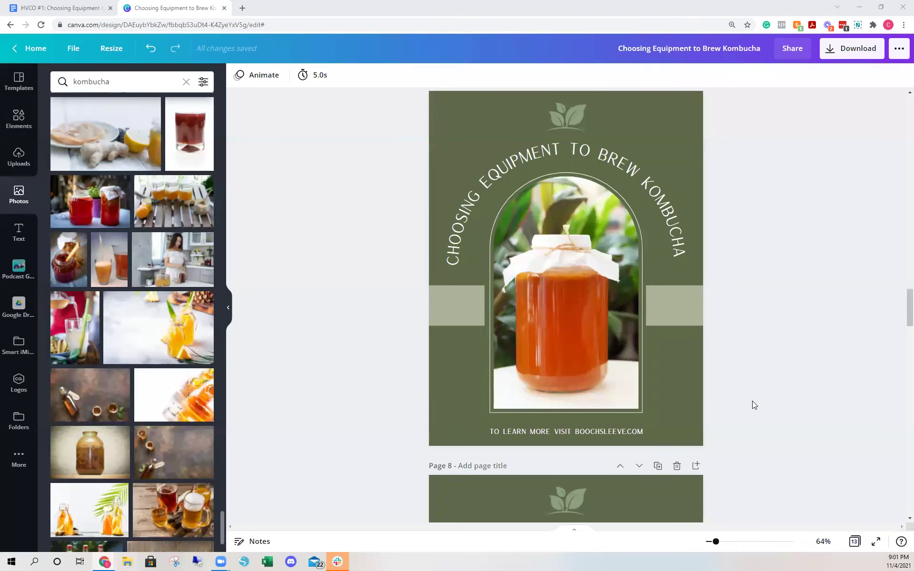
# Step: Show all pages as a grid and move the arched jar cover from page 7 to the first position
pyautogui.scroll(1, 786, 431)
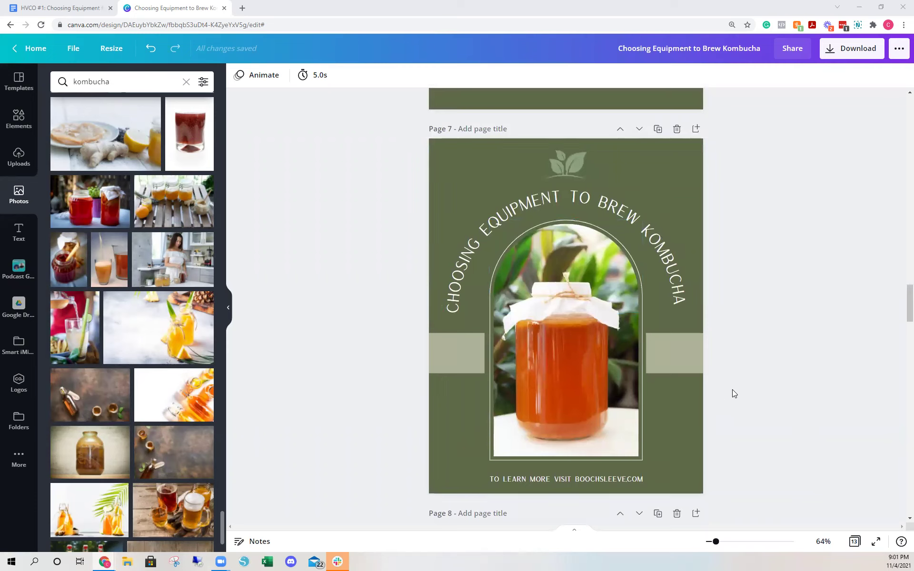
pyautogui.click(855, 541)
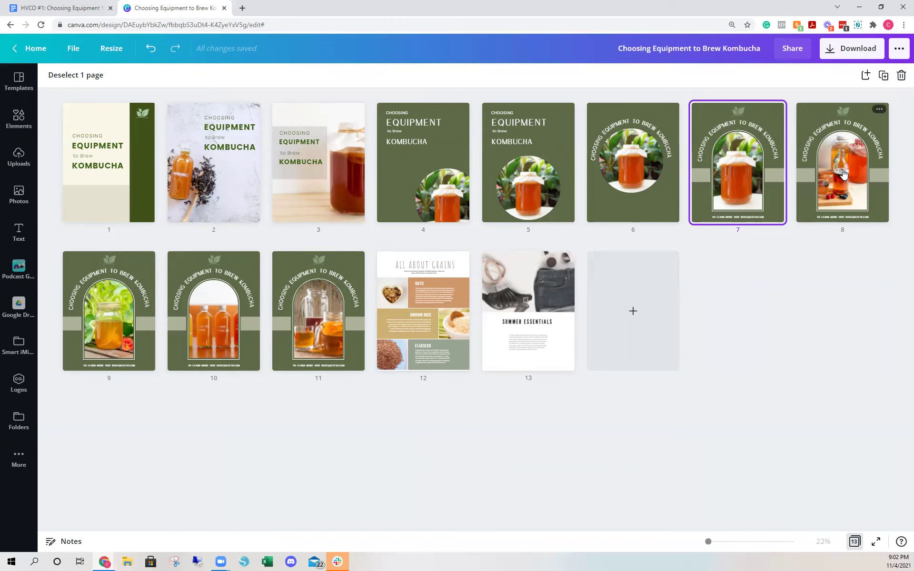
pyautogui.moveTo(754, 160); pyautogui.dragTo(100, 161)
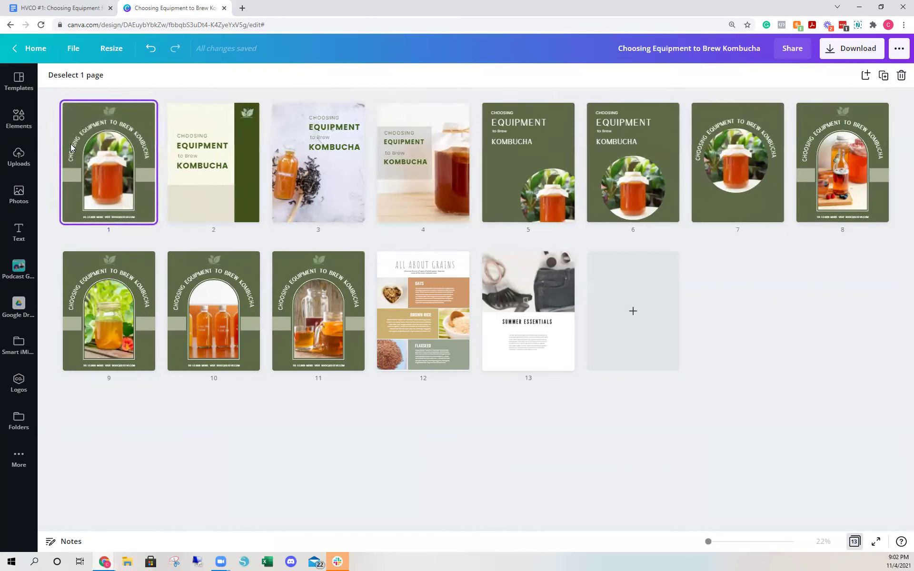
# Step: Delete the alternative cover designs on pages 2 to 11 and return to the single-page editing view
pyautogui.click(203, 181)
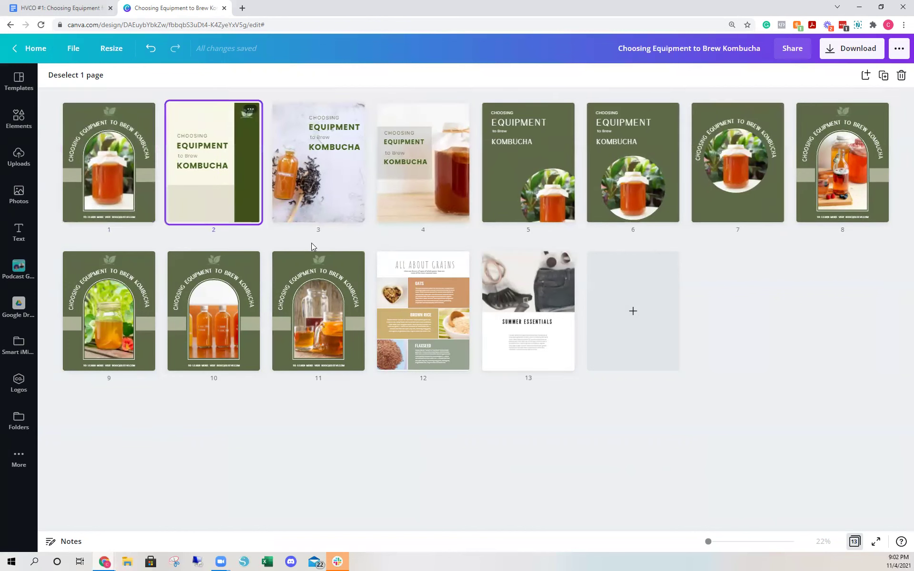
pyautogui.keyDown('shift'); pyautogui.click(340, 348); pyautogui.keyUp('shift')
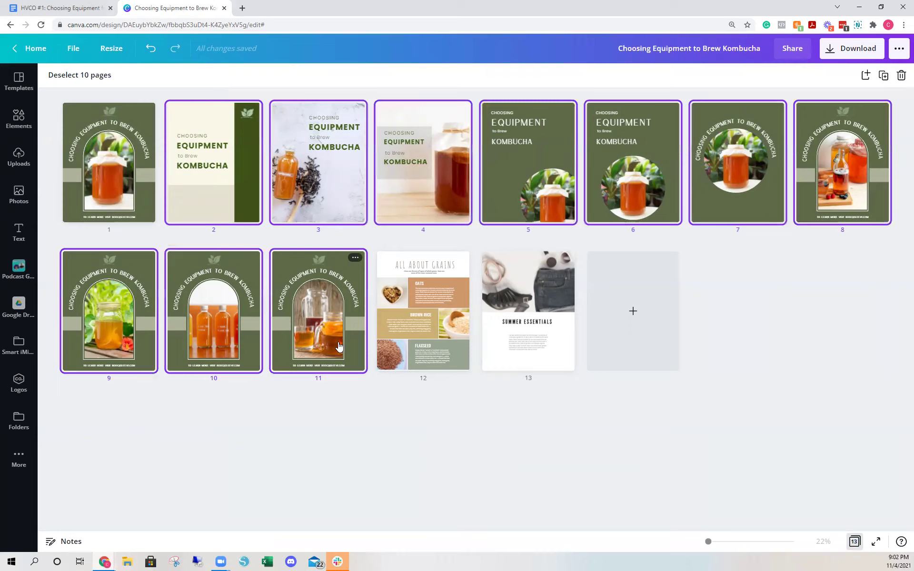
pyautogui.press('Delete')
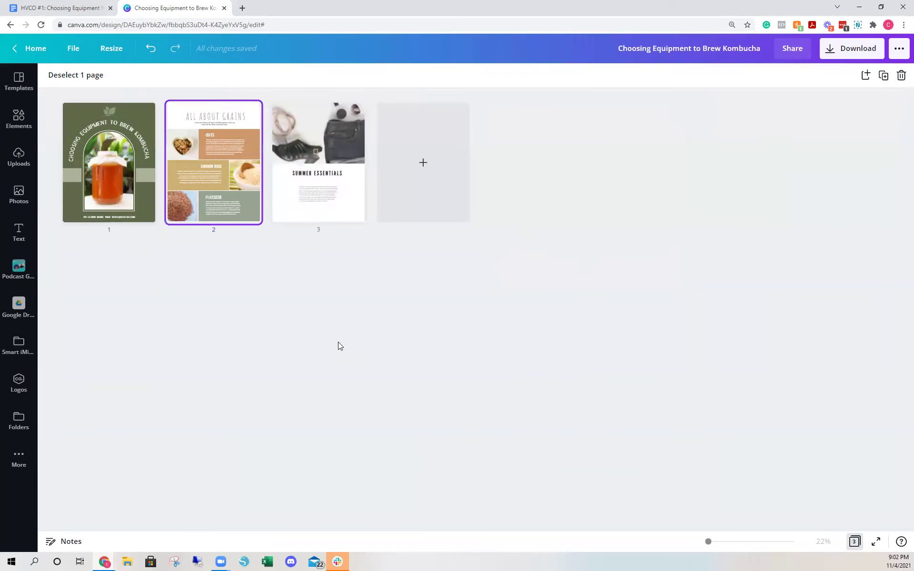
pyautogui.click(855, 542)
pyautogui.scroll(1, 527, 282)
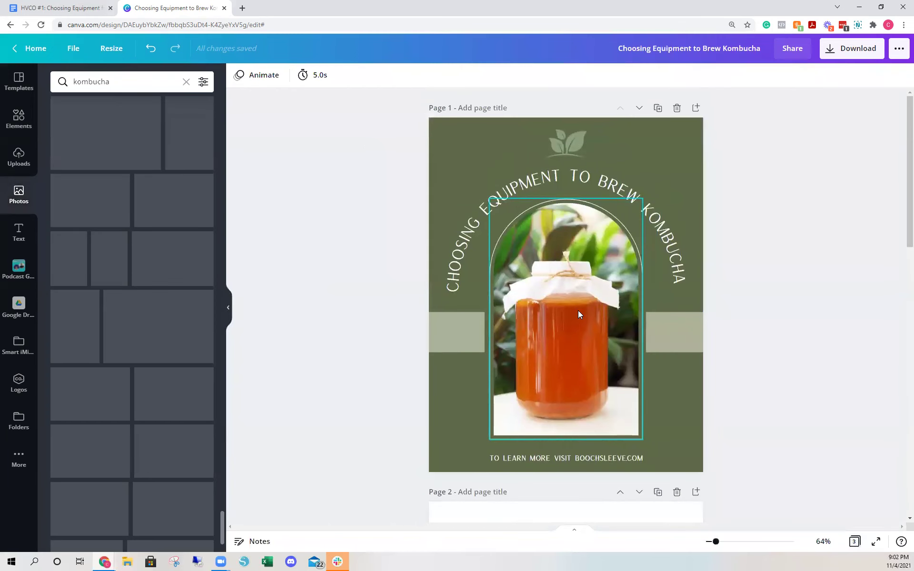
# Step: Bring up the design templates and examine the All About Grains layout on page 2
pyautogui.scroll(-1, 578, 310)
pyautogui.scroll(-5, 596, 303)
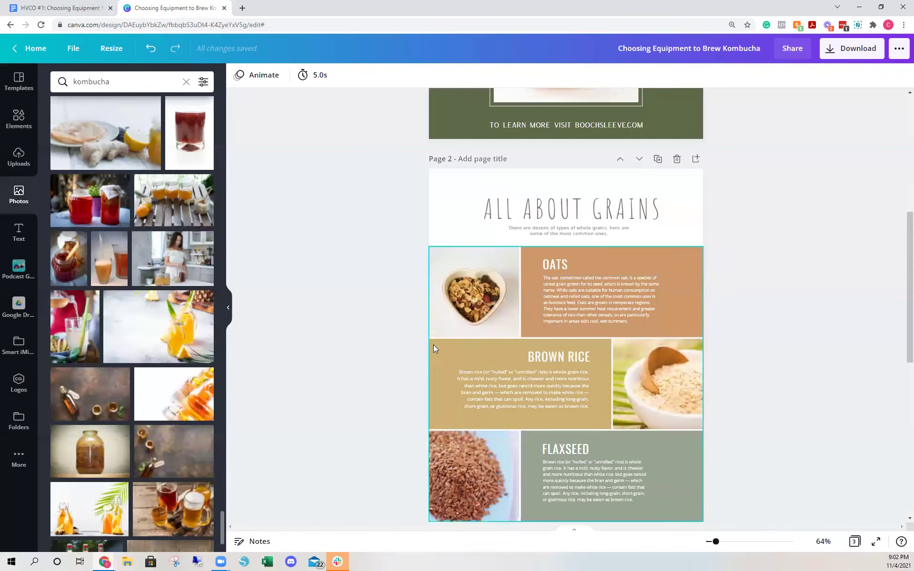
pyautogui.click(21, 86)
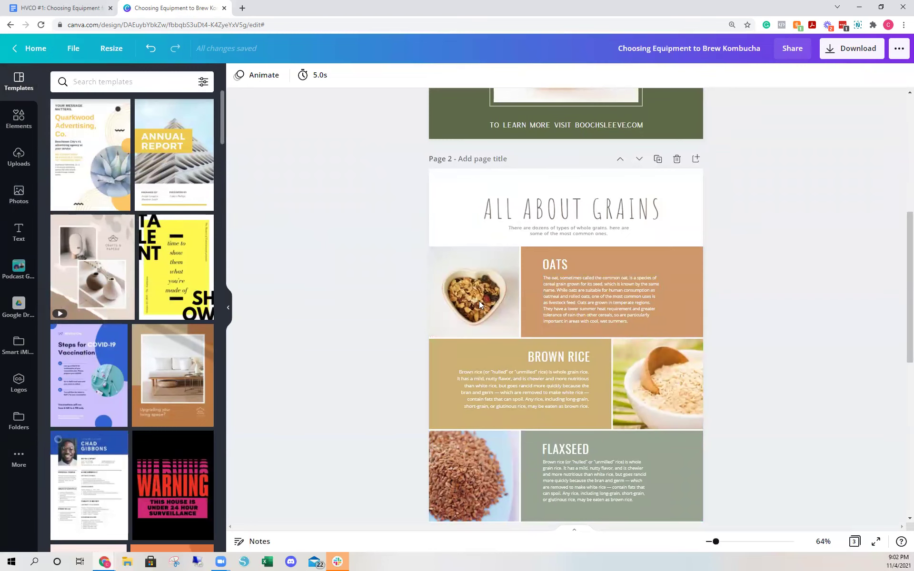
pyautogui.scroll(-1, 656, 440)
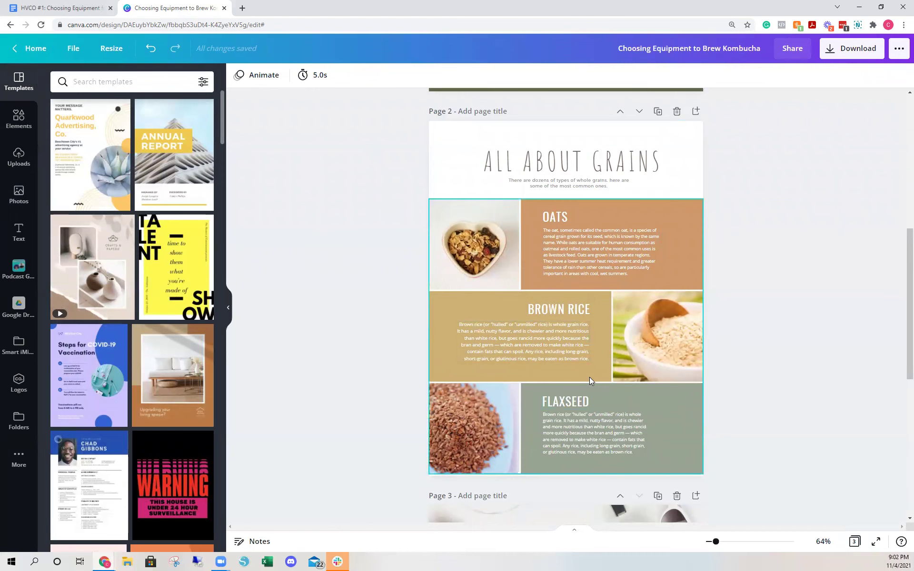
# Step: Review the equipment sections in the Google Docs document, then return to the Canva design to compare its cover and page 2 layout
pyautogui.click(62, 8)
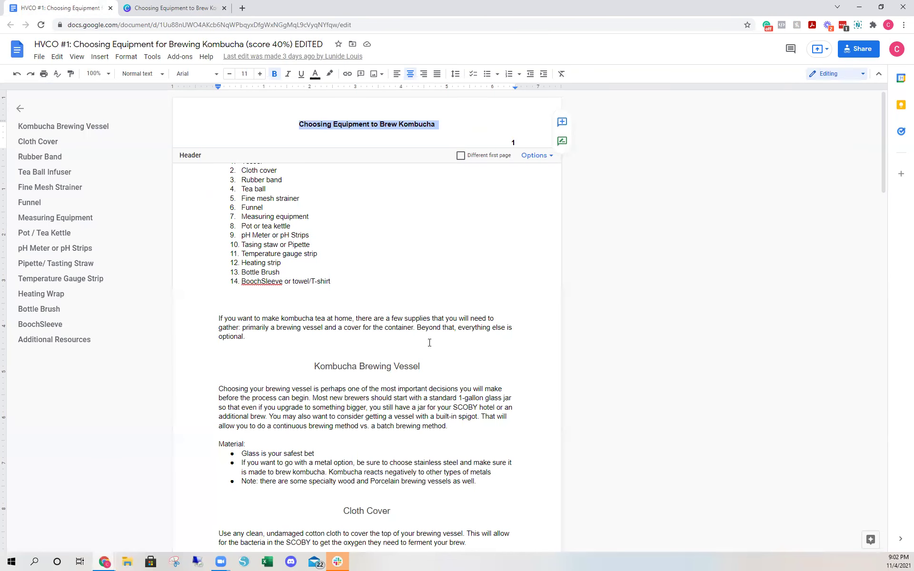
pyautogui.click(460, 232)
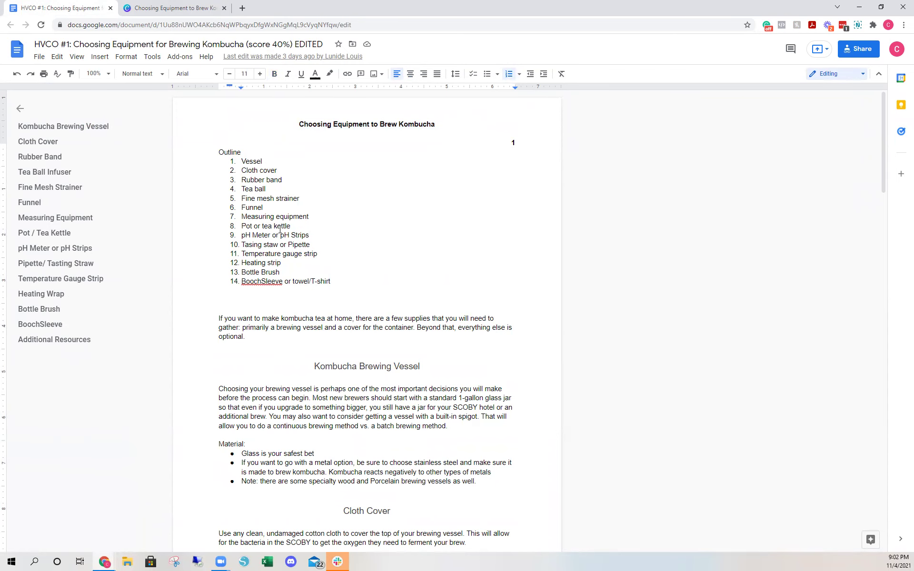
pyautogui.scroll(-10, 346, 283)
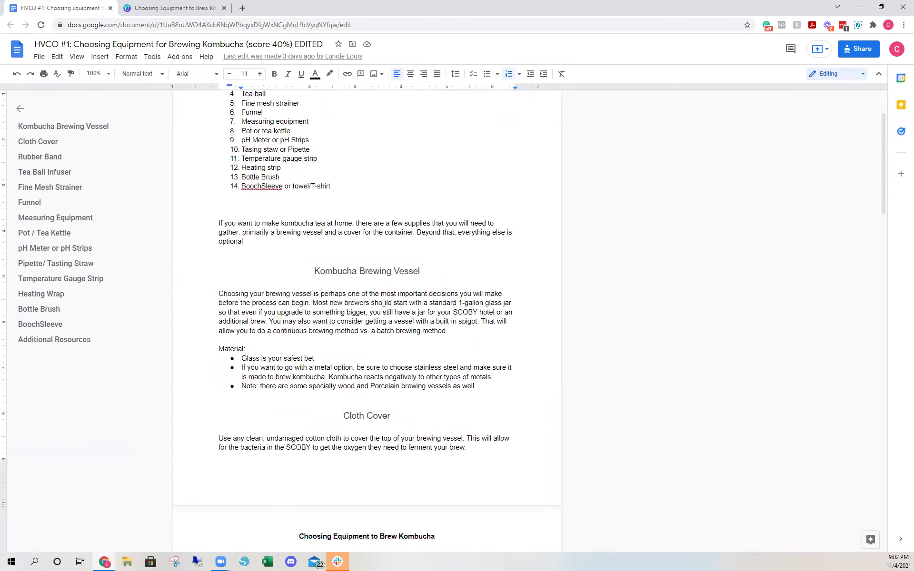
pyautogui.scroll(-5, 396, 407)
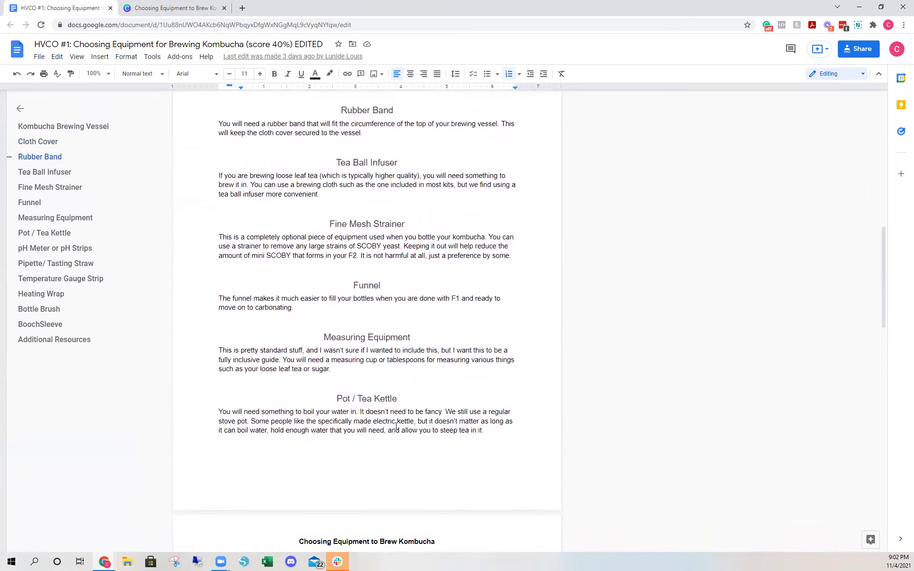
pyautogui.scroll(3, 225, 111)
pyautogui.moveTo(328, 142); pyautogui.dragTo(511, 282)
pyautogui.click(172, 7)
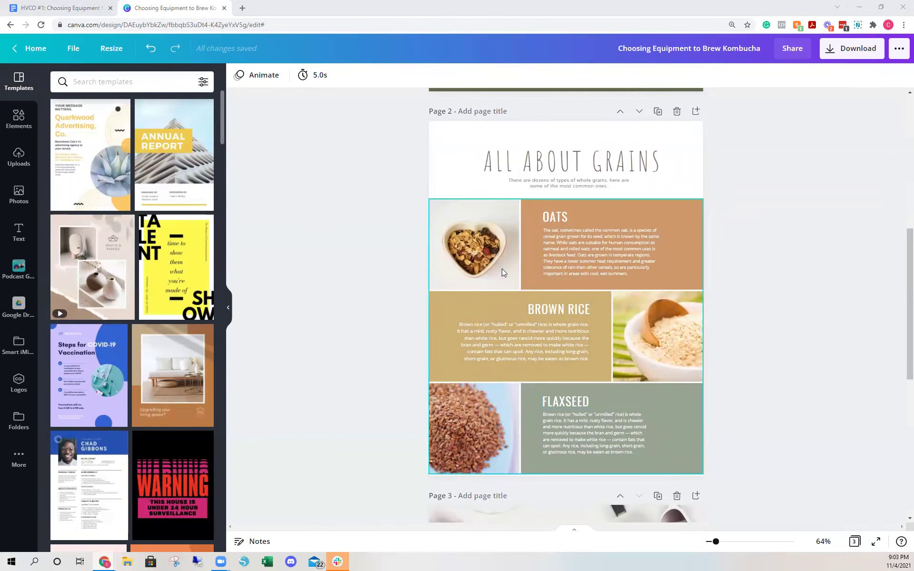
pyautogui.scroll(8, 611, 407)
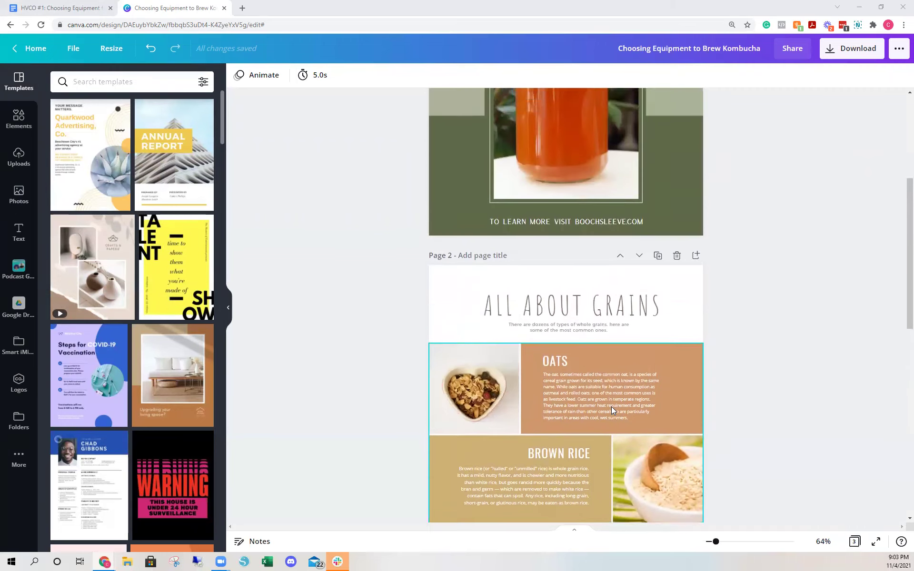
pyautogui.scroll(-1, 631, 393)
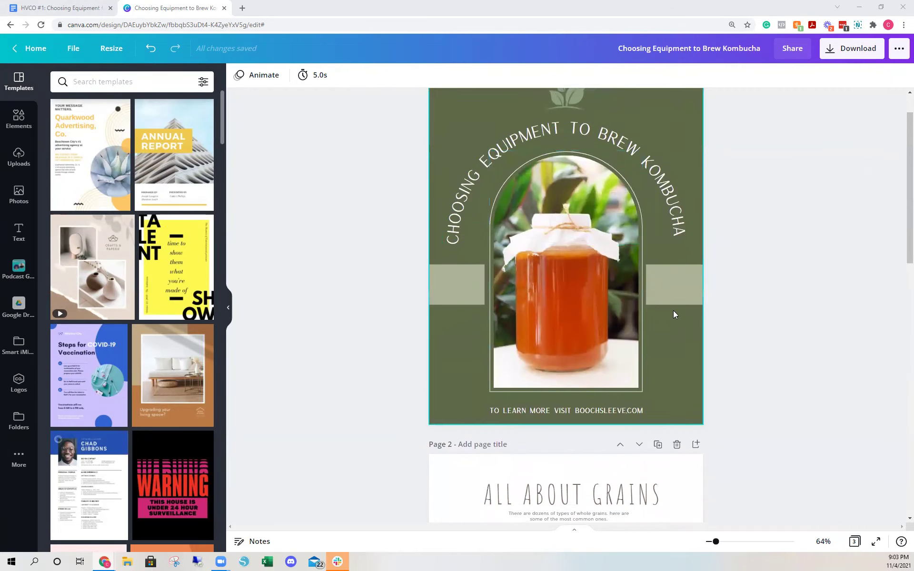
# Step: Read the numbered equipment outline in the Google Docs document, then check it against the cover and page 2 in Canva
pyautogui.scroll(1, 637, 337)
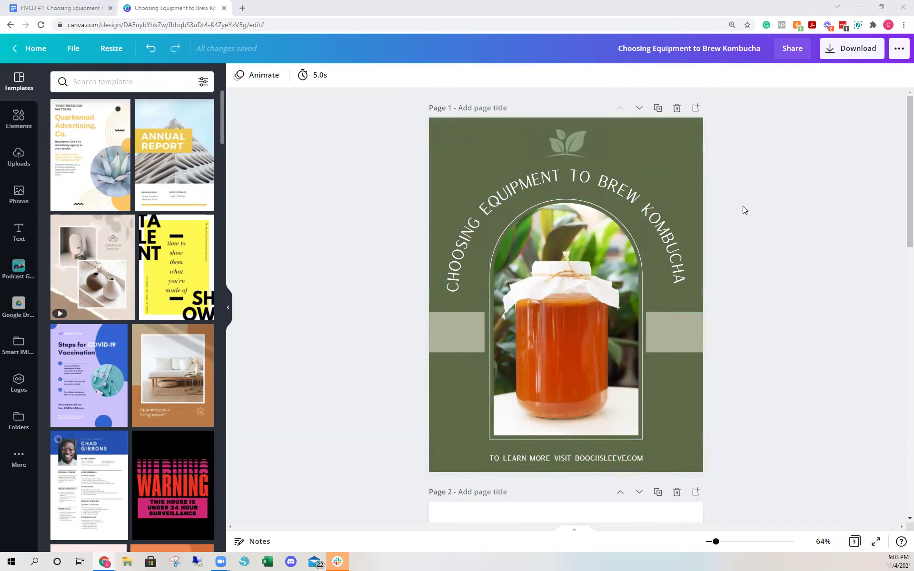
pyautogui.click(49, 6)
pyautogui.click(172, 8)
pyautogui.click(52, 7)
pyautogui.scroll(10, 362, 261)
pyautogui.scroll(1, 361, 262)
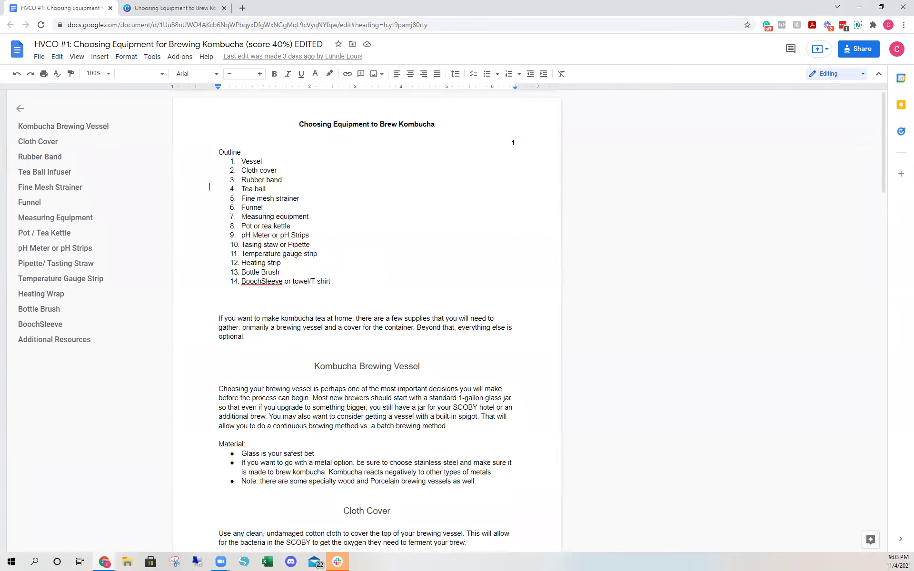
pyautogui.click(190, 9)
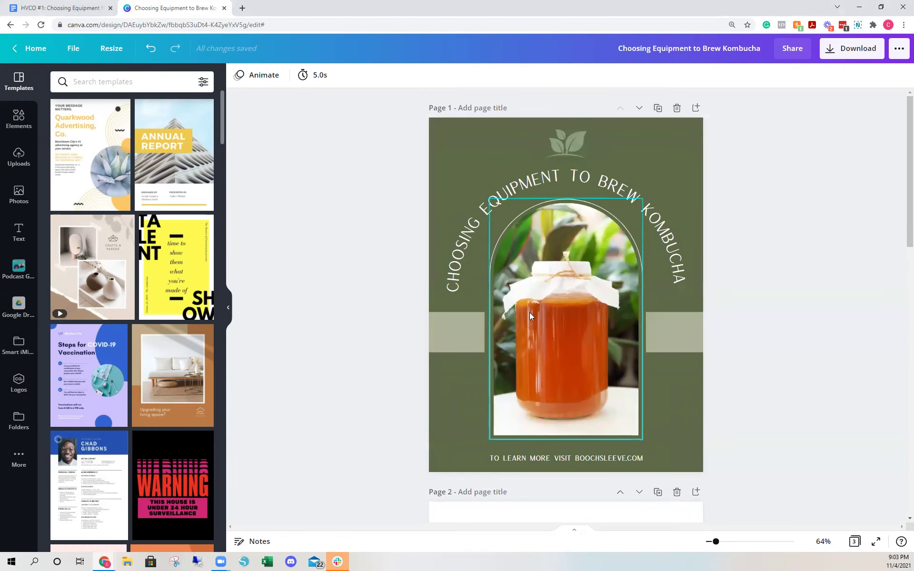
pyautogui.scroll(-3, 590, 300)
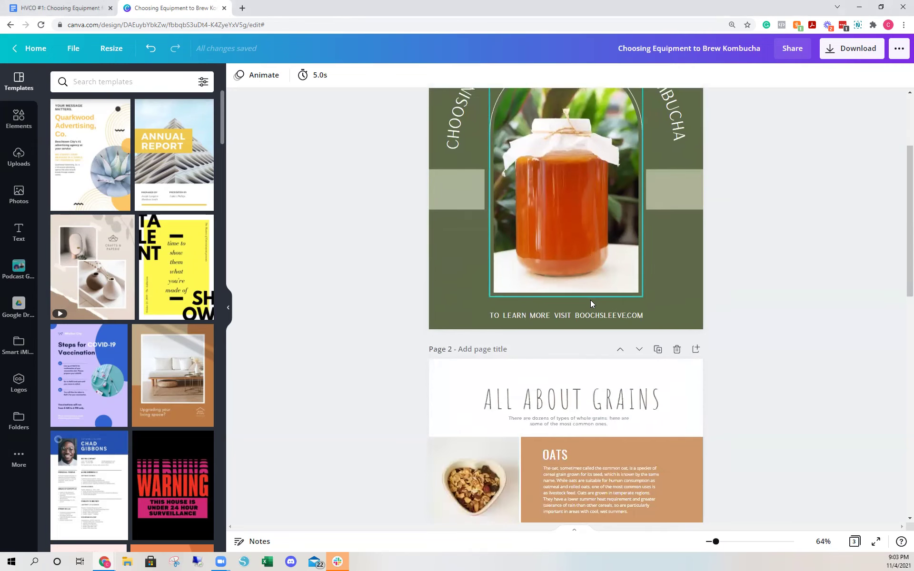
pyautogui.scroll(2, 610, 320)
pyautogui.scroll(1, 626, 411)
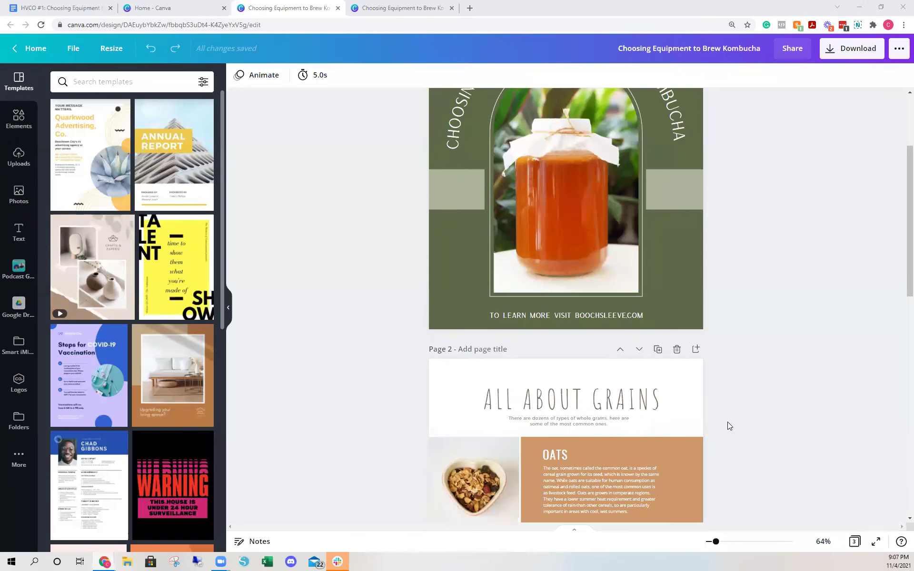
# Step: Insert a new blank page directly after the cover and set the zoom to 67%
pyautogui.scroll(2, 725, 424)
pyautogui.scroll(2, 724, 424)
pyautogui.scroll(-3, 724, 424)
pyautogui.click(685, 336)
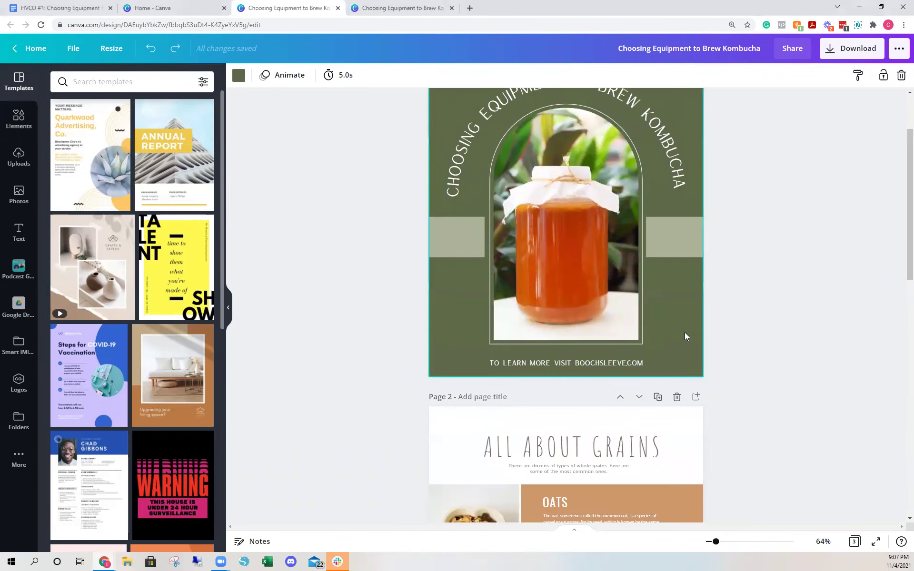
pyautogui.hotkey('ctrl', '0')
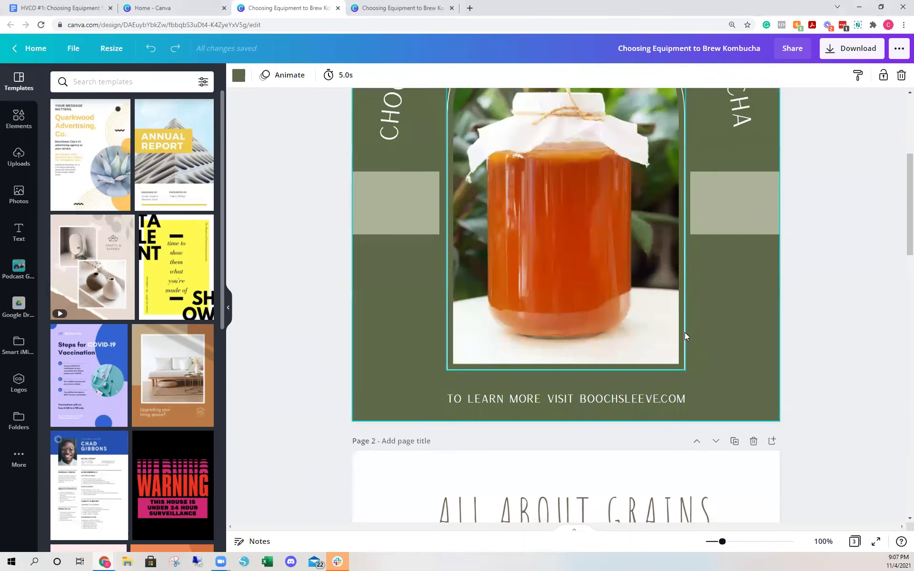
pyautogui.hotkey('ctrl', 'Return')
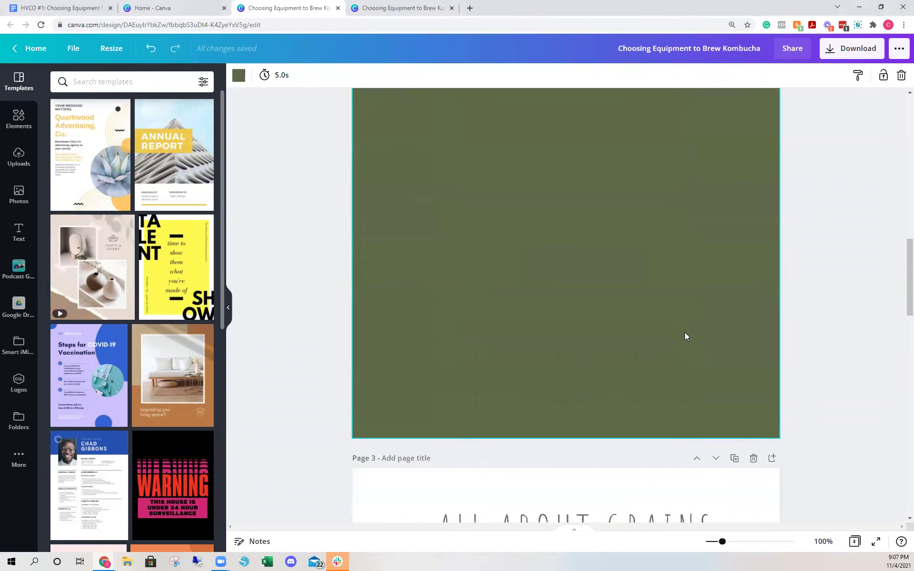
pyautogui.moveTo(720, 543); pyautogui.dragTo(716, 543)
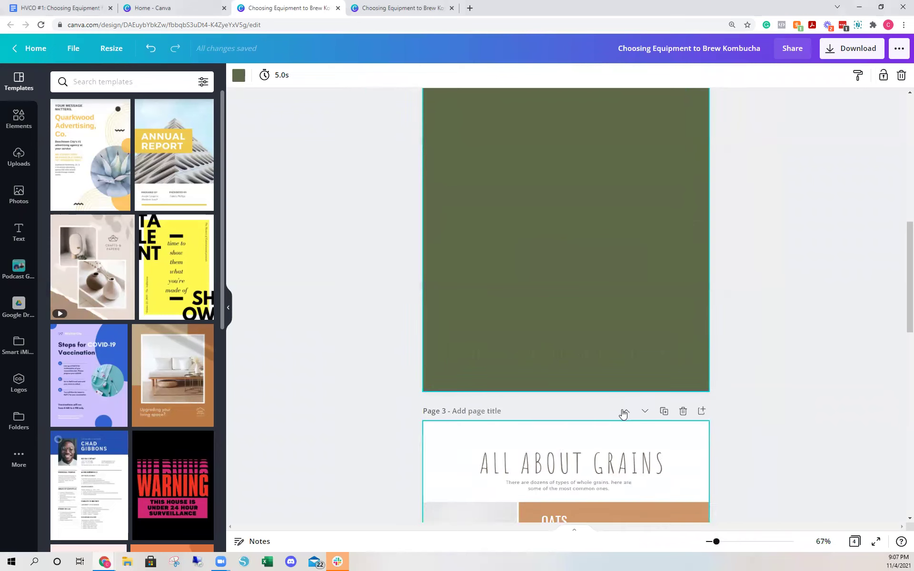
# Step: Change the background of the blank page 2 to the cream document color
pyautogui.scroll(3, 618, 417)
pyautogui.click(238, 75)
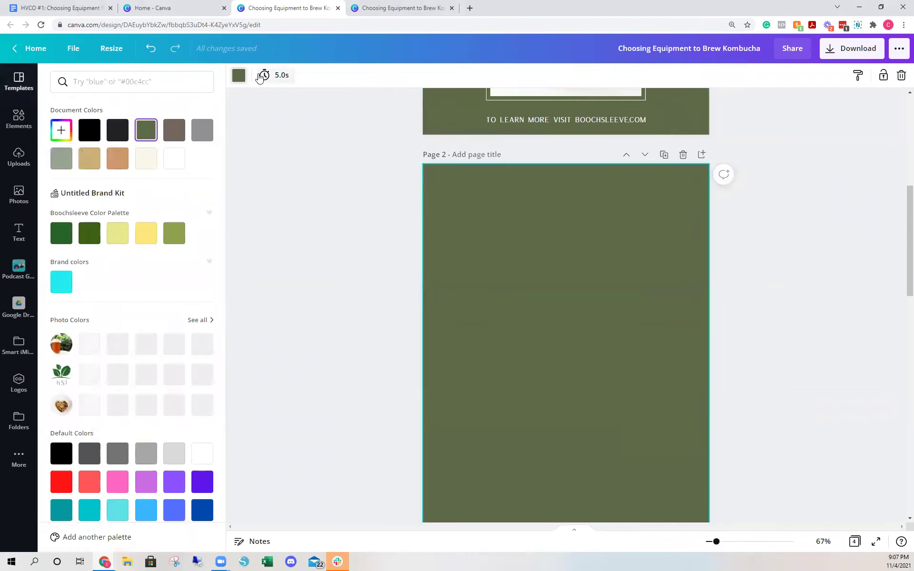
pyautogui.click(146, 159)
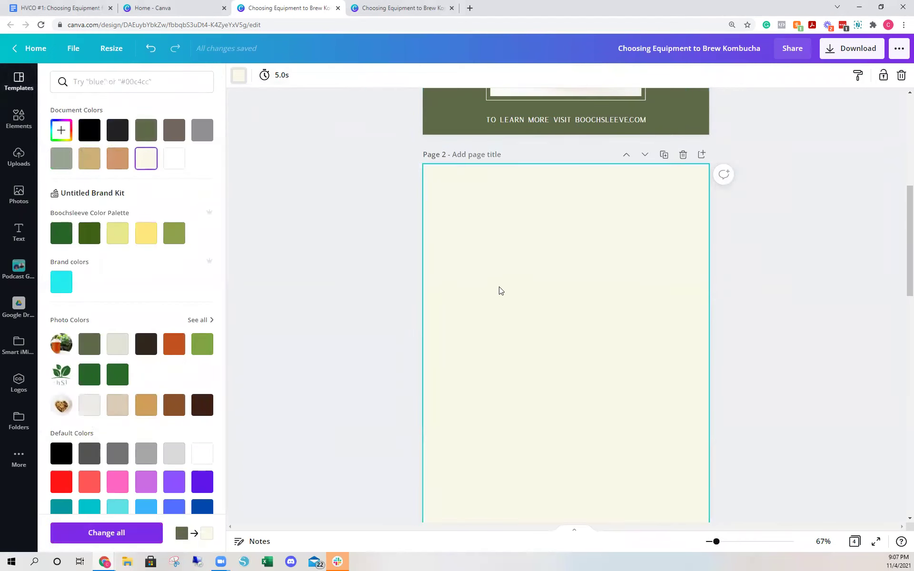
# Step: Paste the lime-green Table of Contents layout onto the cream page 2
pyautogui.scroll(5, 585, 383)
pyautogui.scroll(-5, 587, 384)
pyautogui.hotkey('ctrl', 'z')
pyautogui.click(801, 301)
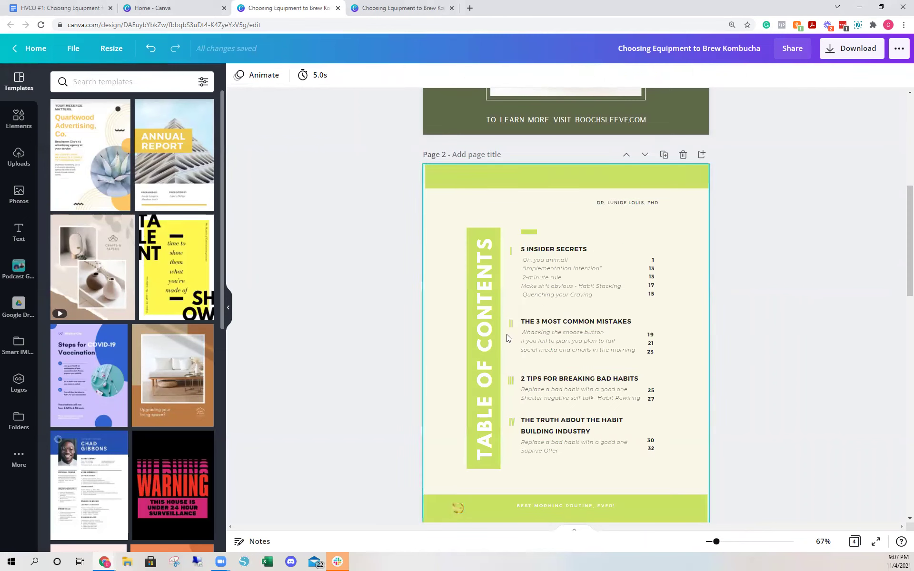
# Step: Compare the table of contents page with the cover's colors and inspect the font of the arched cover title
pyautogui.scroll(-1, 633, 413)
pyautogui.scroll(5, 645, 412)
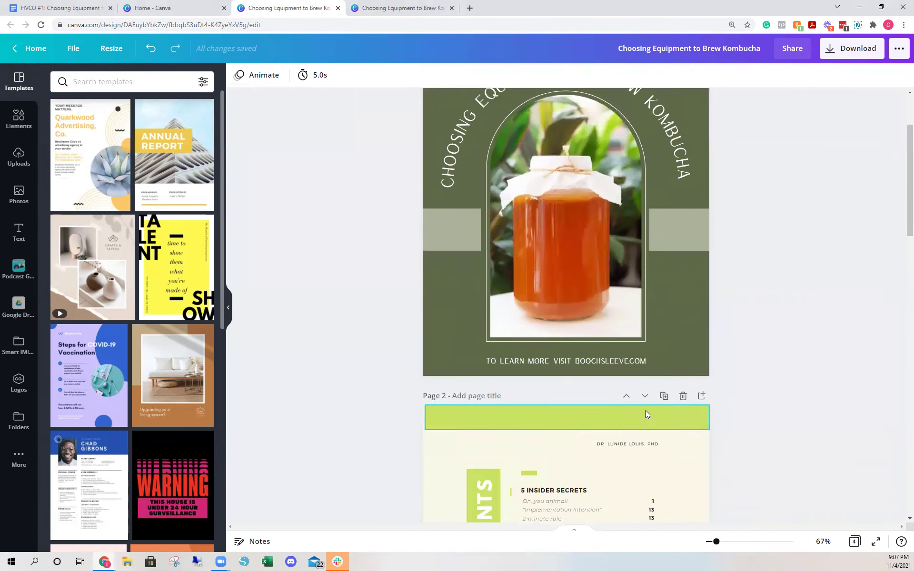
pyautogui.scroll(2, 645, 414)
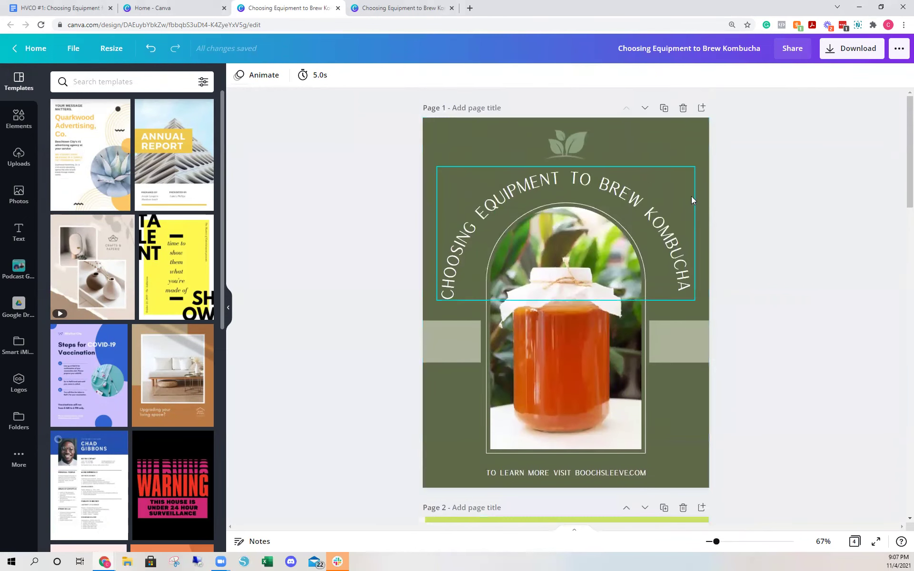
pyautogui.click(636, 205)
pyautogui.scroll(-3, 621, 238)
pyautogui.scroll(3, 646, 222)
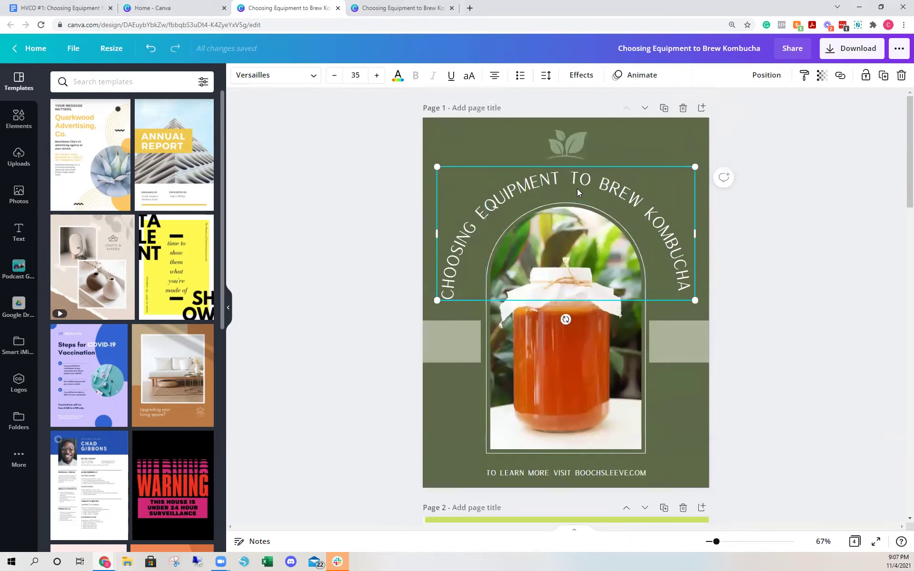
pyautogui.scroll(-6, 715, 300)
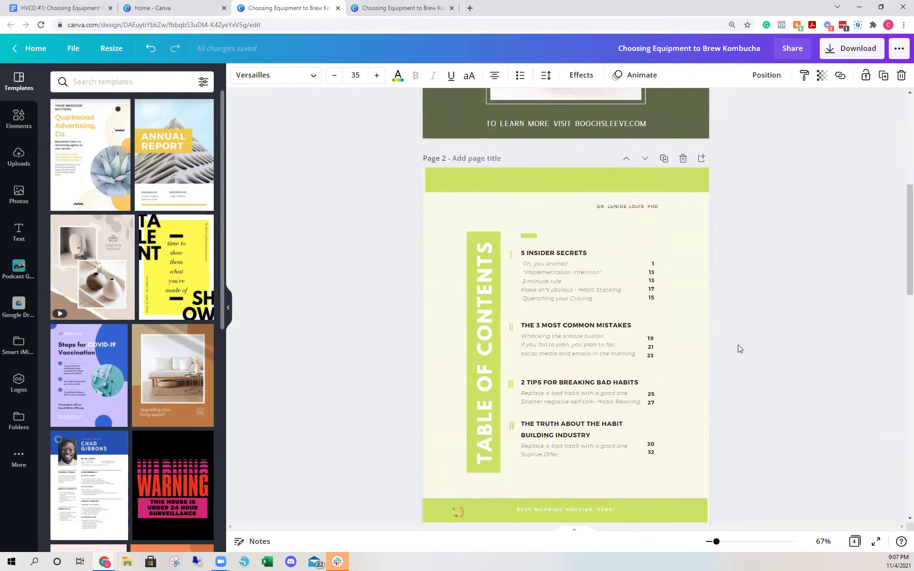
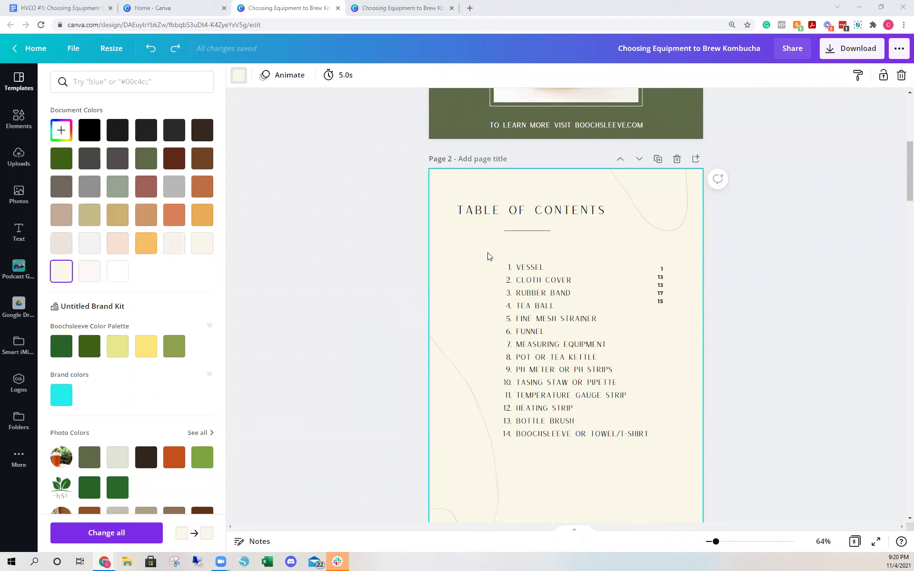
# Step: Try to reposition the page-number column beside the table of contents list, and undo the change
pyautogui.scroll(-1, 489, 305)
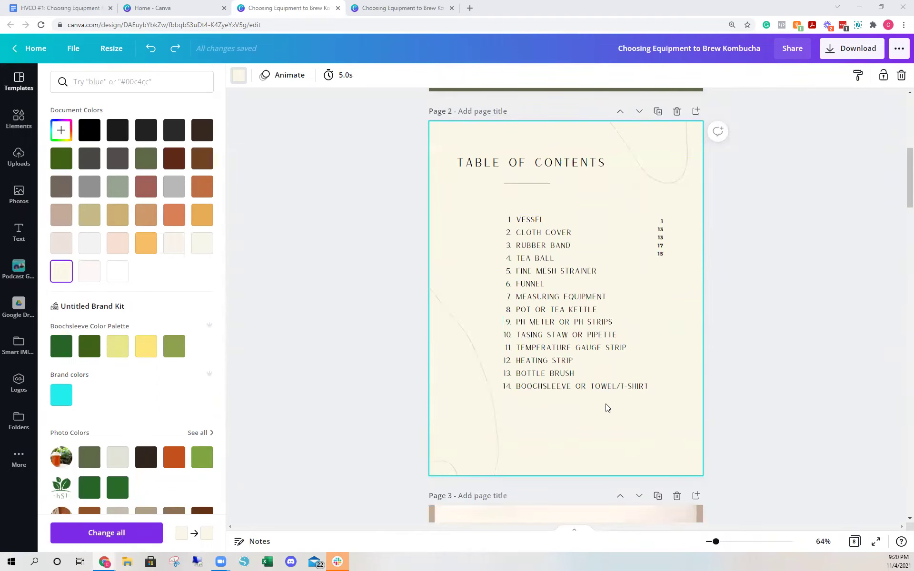
pyautogui.moveTo(661, 234); pyautogui.dragTo(652, 278)
pyautogui.hotkey('ctrl', 'z')
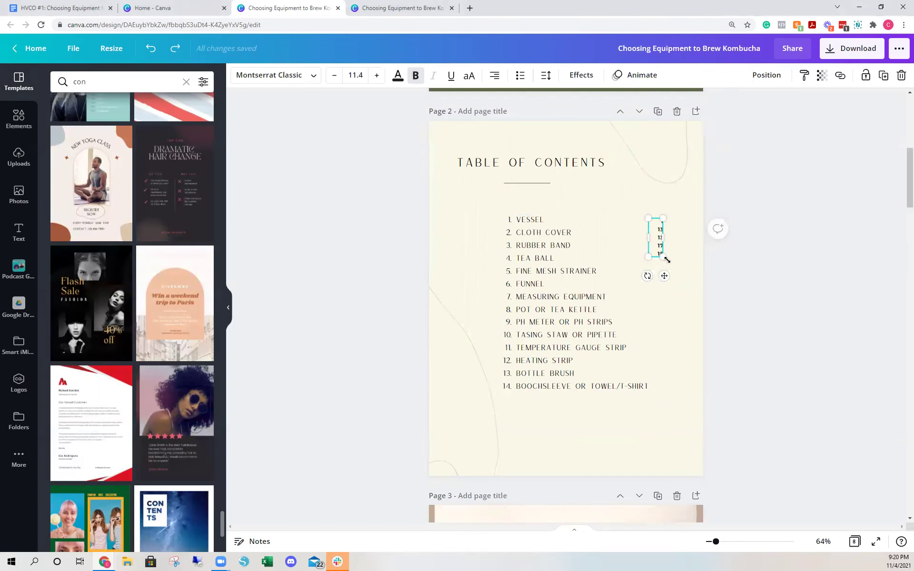
pyautogui.scroll(-1, 666, 331)
pyautogui.scroll(2, 701, 363)
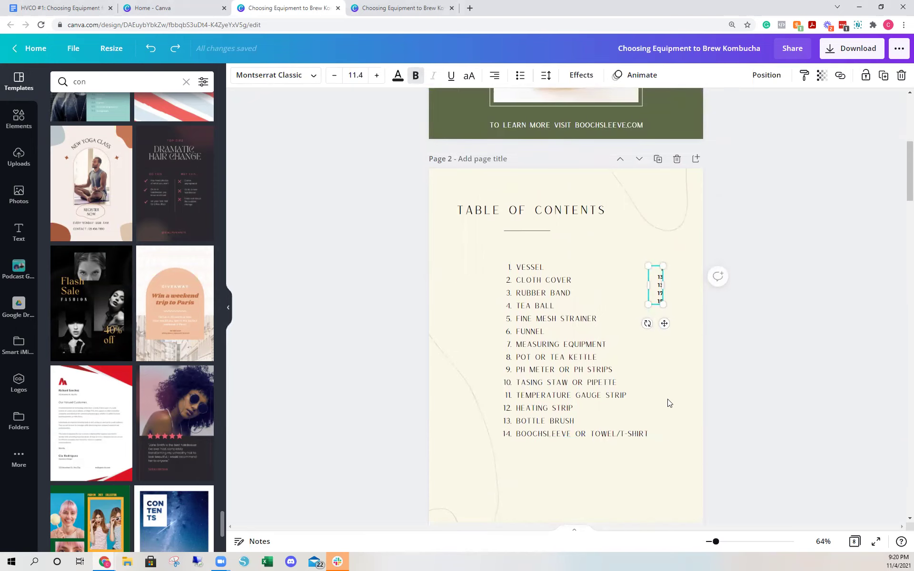
# Step: Review the introductory paragraph and the first equipment sections in the Google Docs document, then return to the Canva design
pyautogui.click(60, 8)
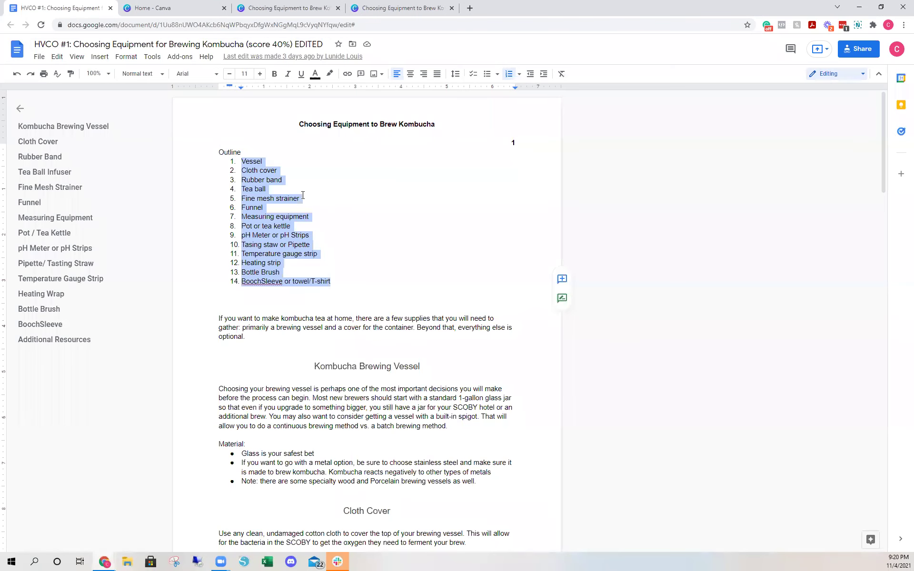
pyautogui.scroll(-1, 303, 195)
pyautogui.moveTo(212, 269); pyautogui.dragTo(252, 292)
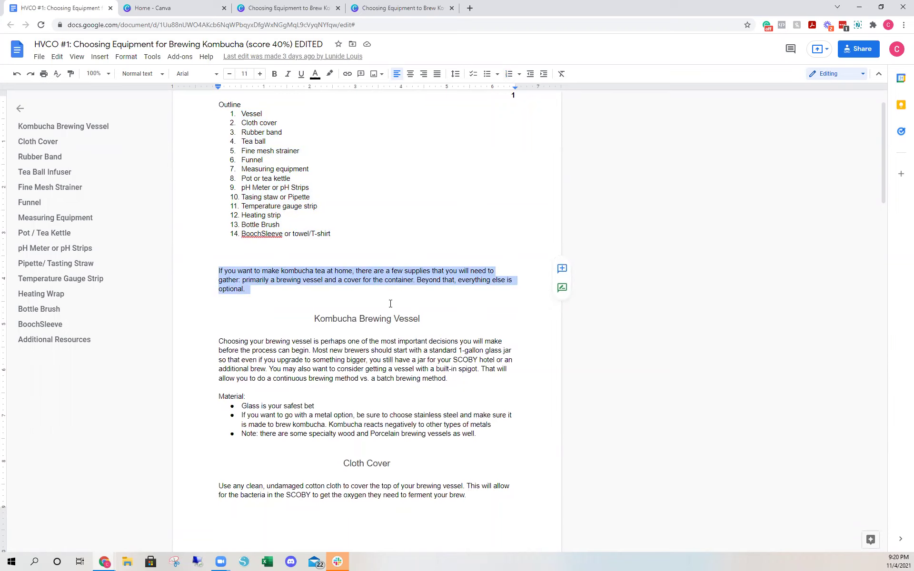
pyautogui.scroll(-4, 367, 324)
pyautogui.scroll(1, 423, 486)
pyautogui.scroll(-1, 420, 415)
pyautogui.scroll(-2, 421, 416)
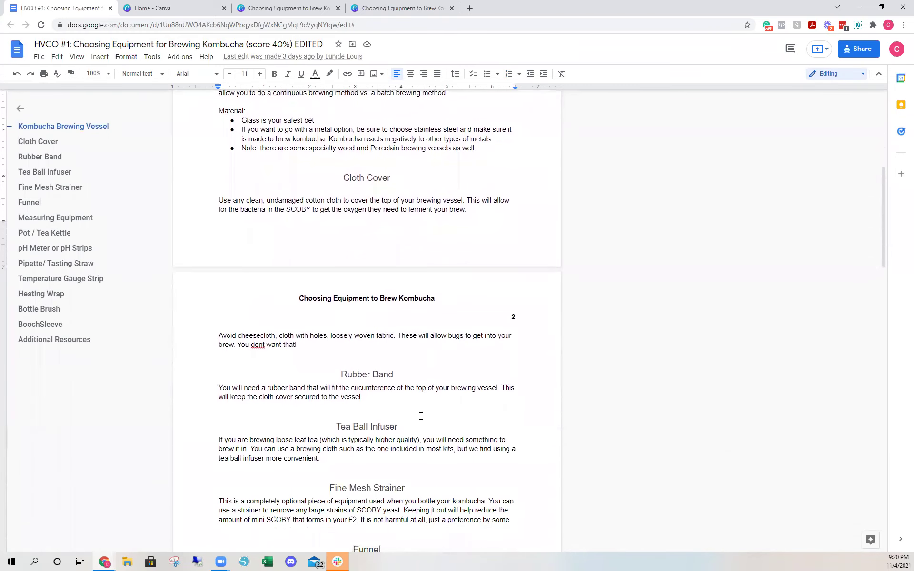
pyautogui.scroll(1, 324, 271)
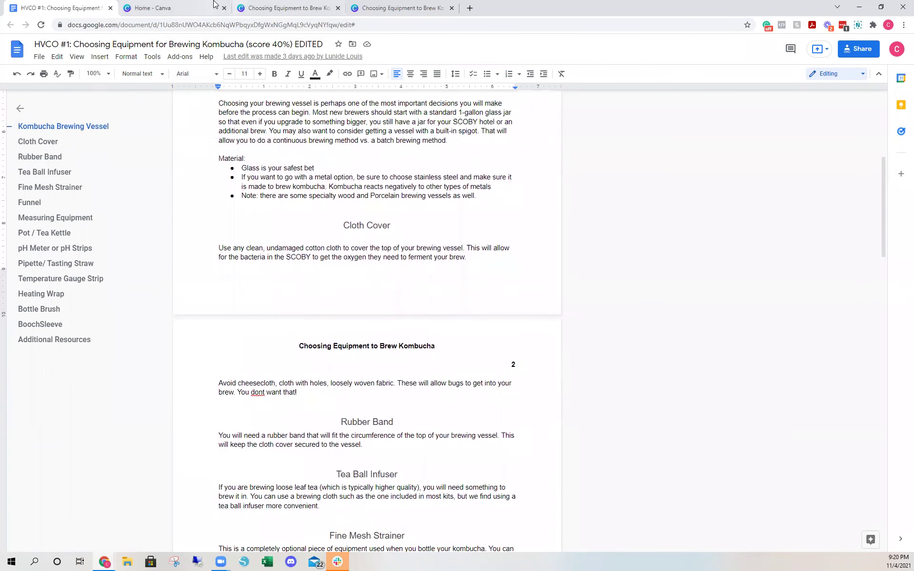
pyautogui.click(183, 10)
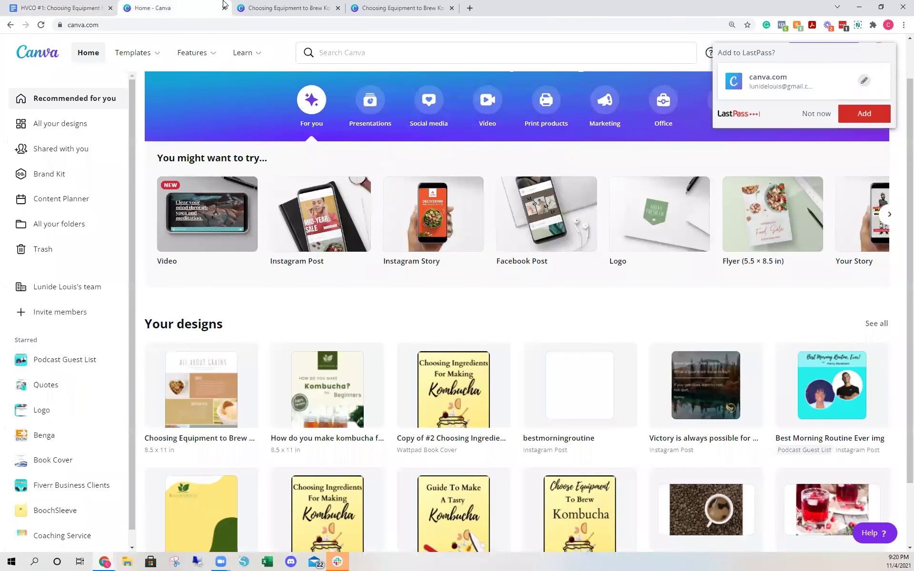
pyautogui.click(76, 8)
pyautogui.click(307, 7)
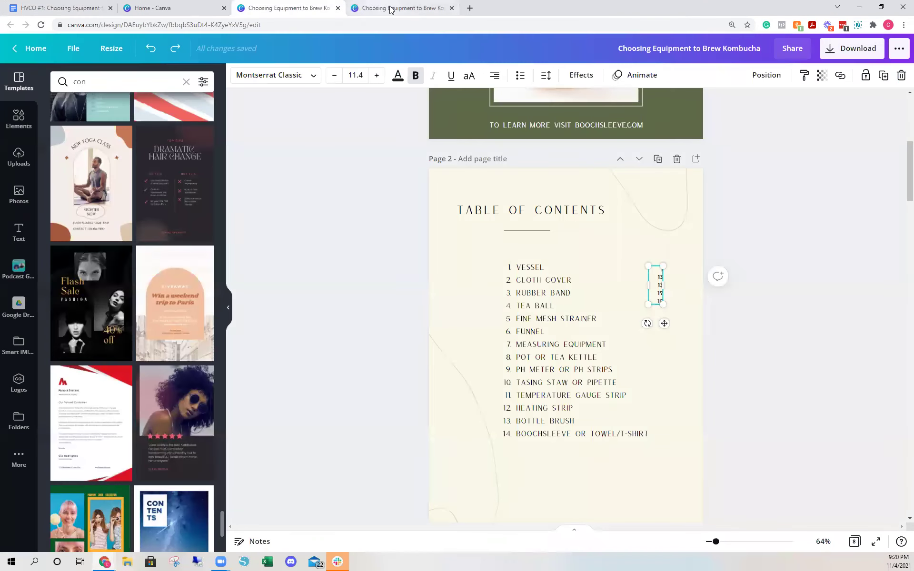
pyautogui.click(370, 6)
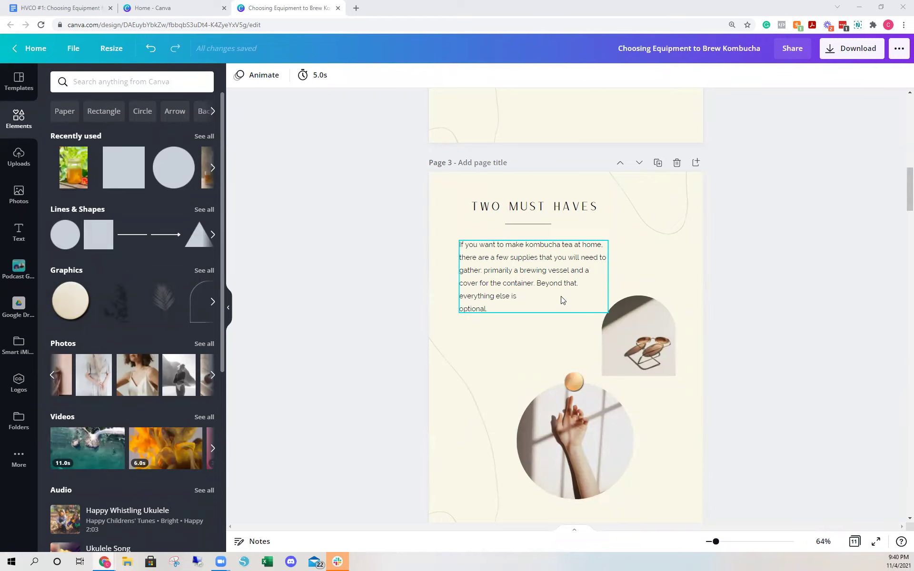
# Step: Highlight the introductory paragraph in Google Docs, then return to the Canva design and move its browser tab next to the document's
pyautogui.click(42, 8)
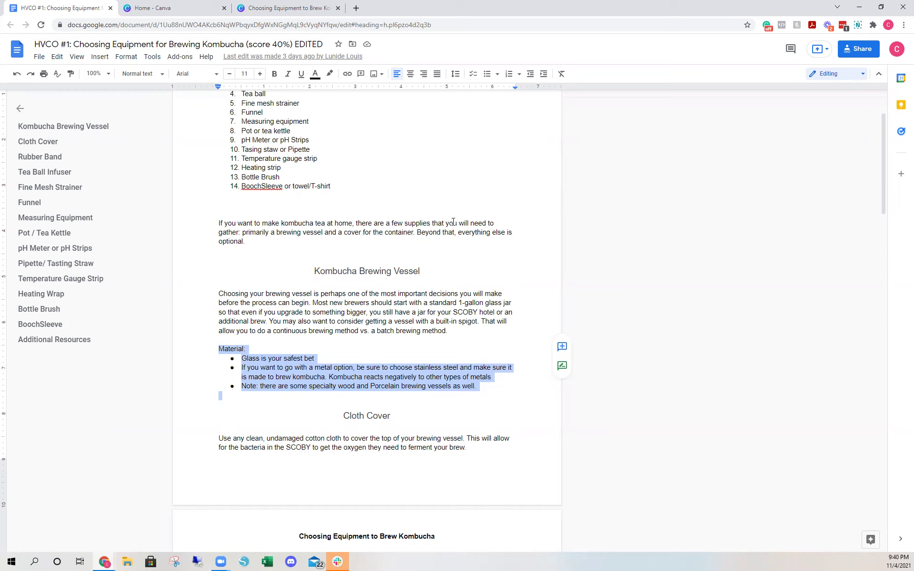
pyautogui.moveTo(207, 219); pyautogui.dragTo(260, 252)
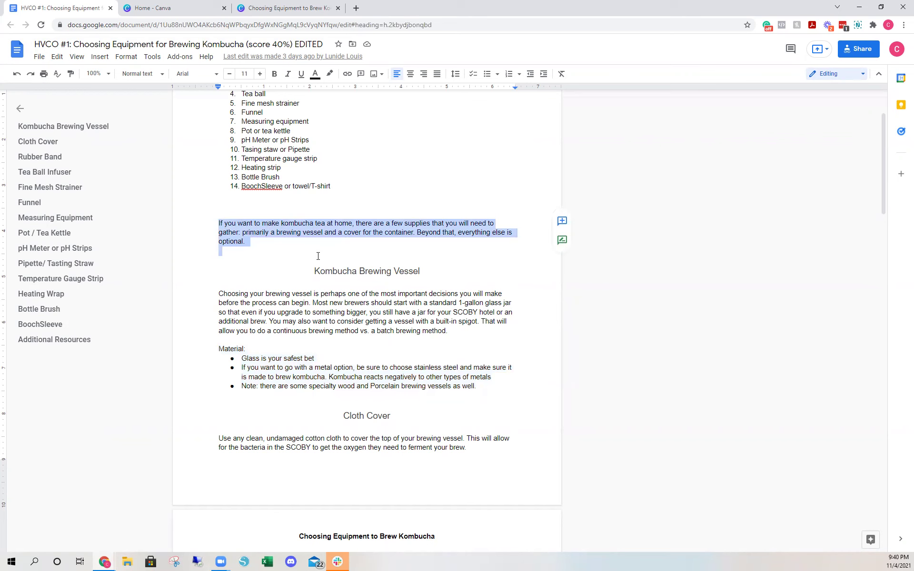
pyautogui.click(161, 8)
pyautogui.click(286, 8)
pyautogui.moveTo(285, 8); pyautogui.dragTo(174, 8)
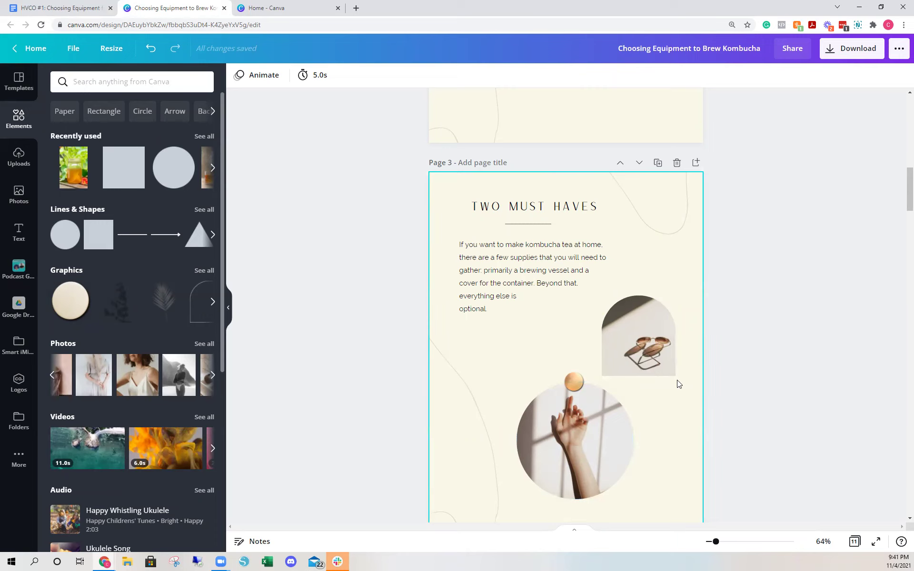
# Step: Examine the Two Must Haves page and the Kombucha Brewing Vessel layout with its material list and arched jar photo
pyautogui.scroll(-5, 679, 383)
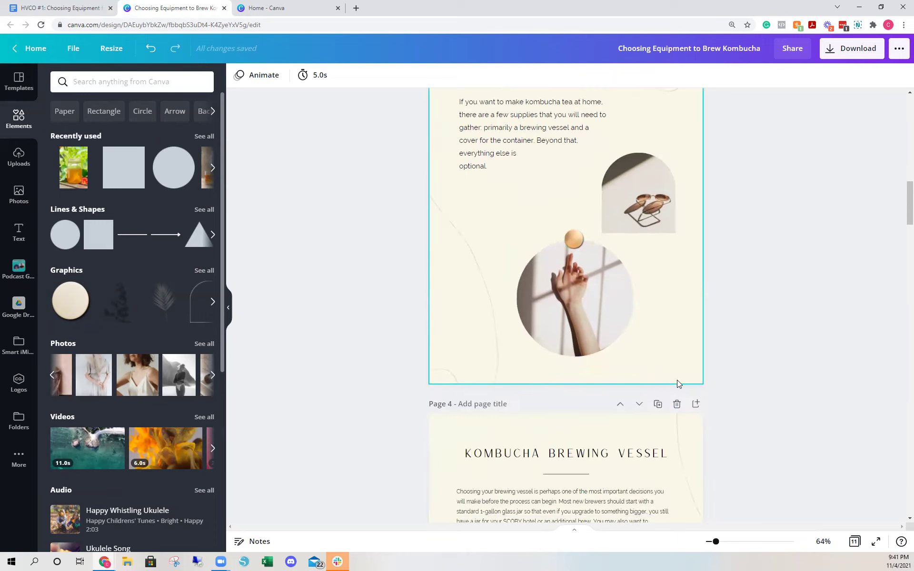
pyautogui.scroll(-1, 676, 383)
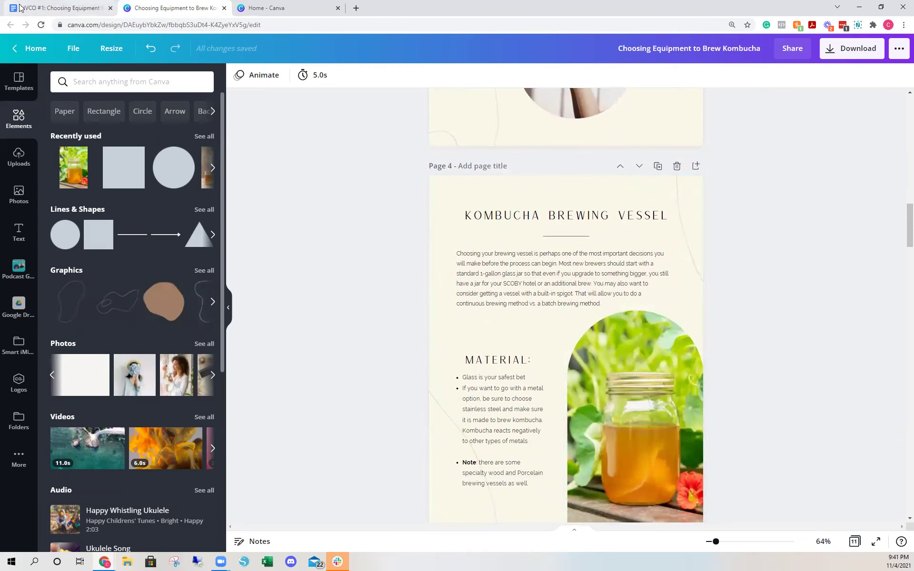
pyautogui.scroll(-1, 439, 290)
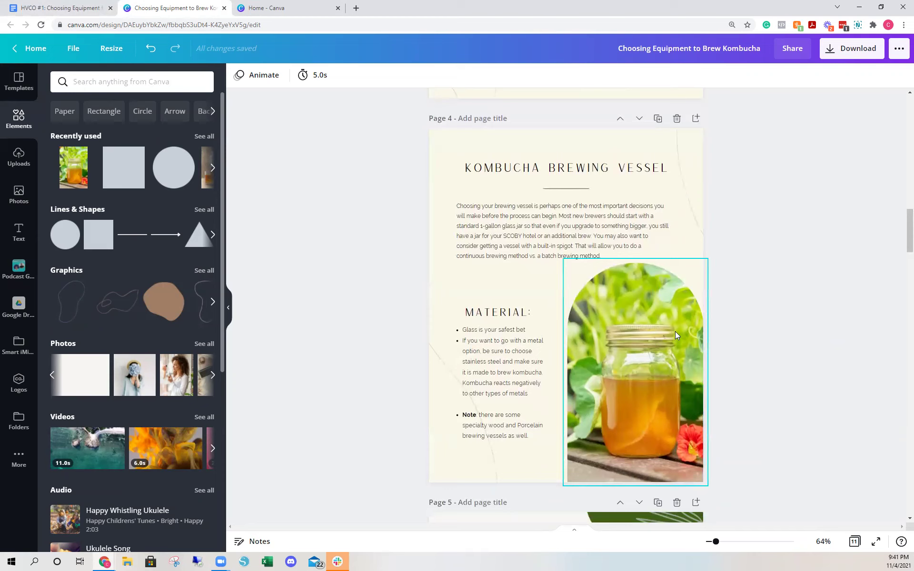
pyautogui.scroll(2, 642, 390)
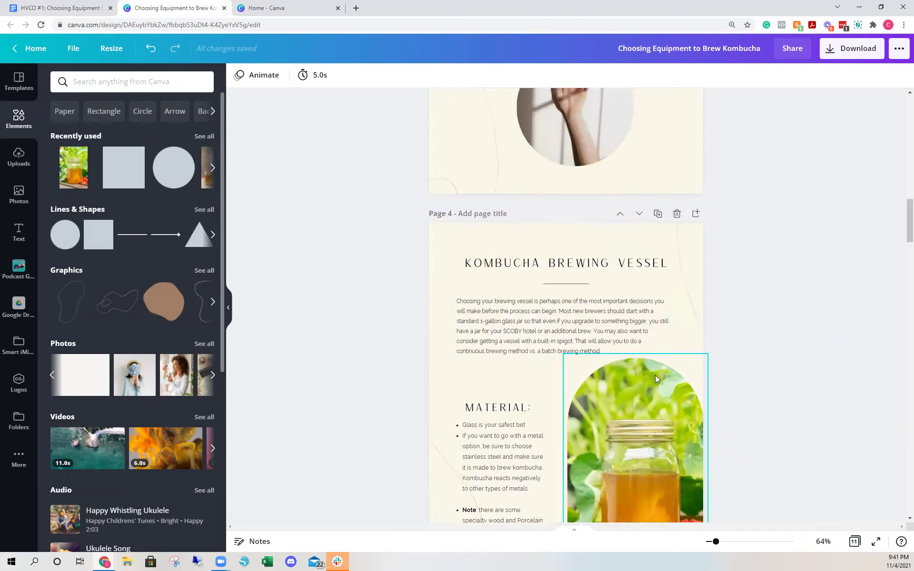
pyautogui.scroll(-2, 571, 428)
pyautogui.scroll(3, 468, 519)
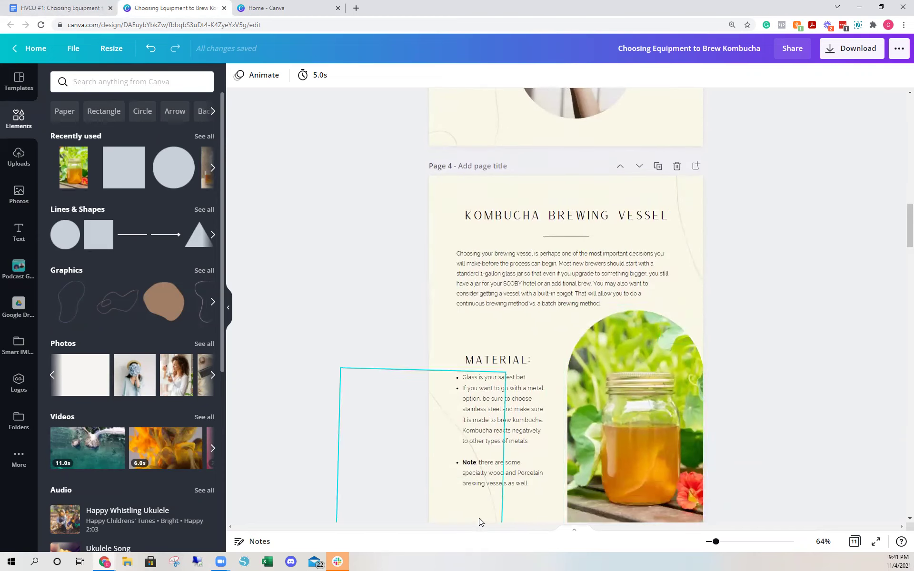
# Step: Review the Kombucha Brewing Vessel page from its heading and paragraph down to the full jar photo
pyautogui.scroll(-1, 525, 431)
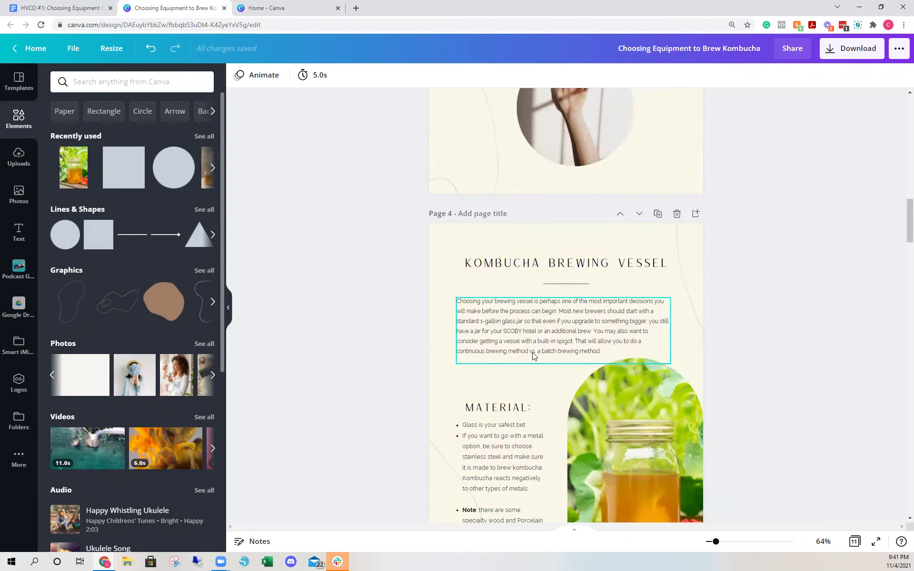
pyautogui.scroll(-1, 572, 359)
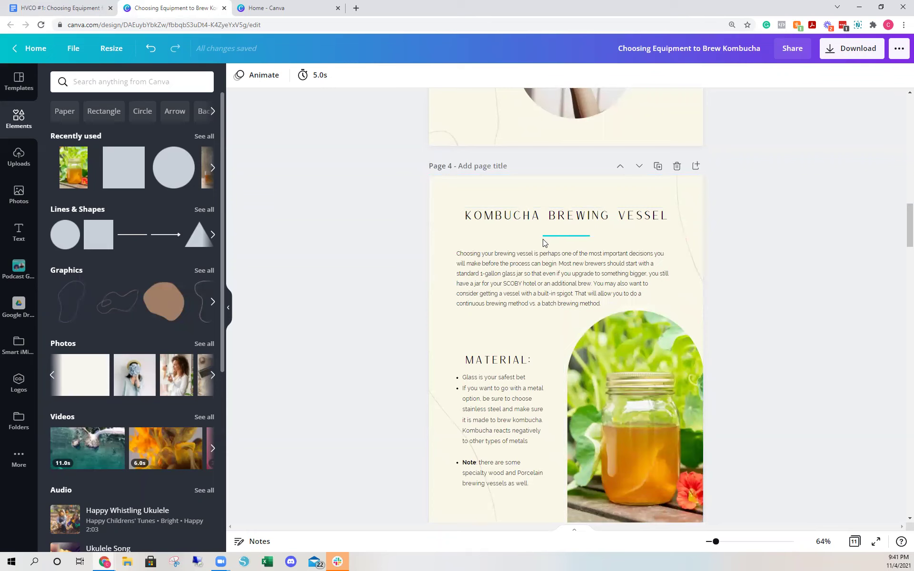
pyautogui.scroll(-1, 682, 383)
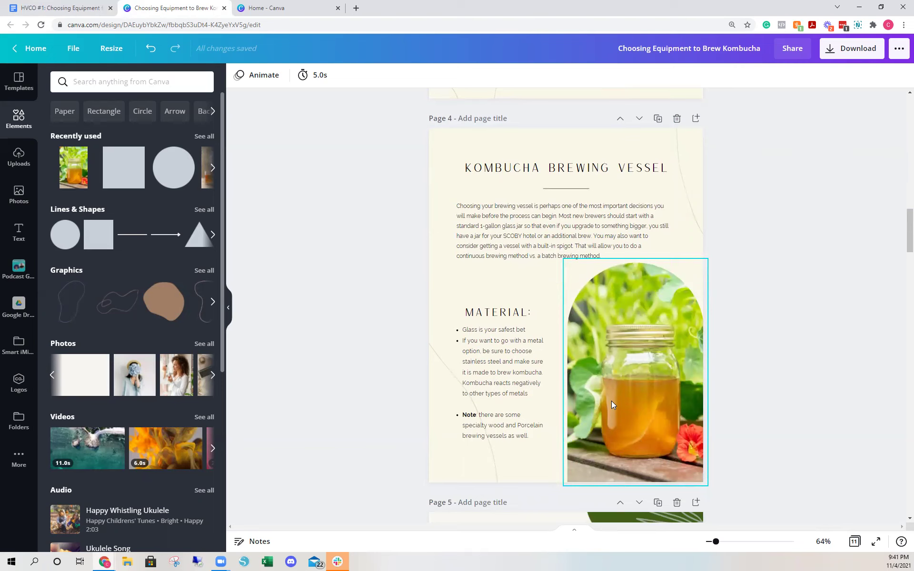
pyautogui.scroll(-2, 748, 395)
pyautogui.scroll(2, 667, 411)
pyautogui.scroll(1, 668, 411)
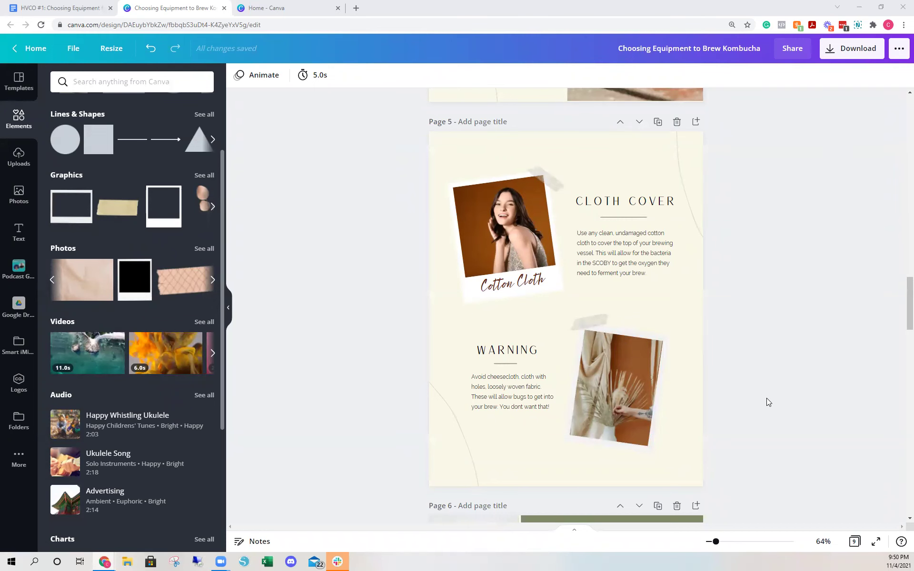
# Step: Check the Cloth Cover section in the Google Docs document, then view the three-section Rubber Band page in the Canva design
pyautogui.click(60, 8)
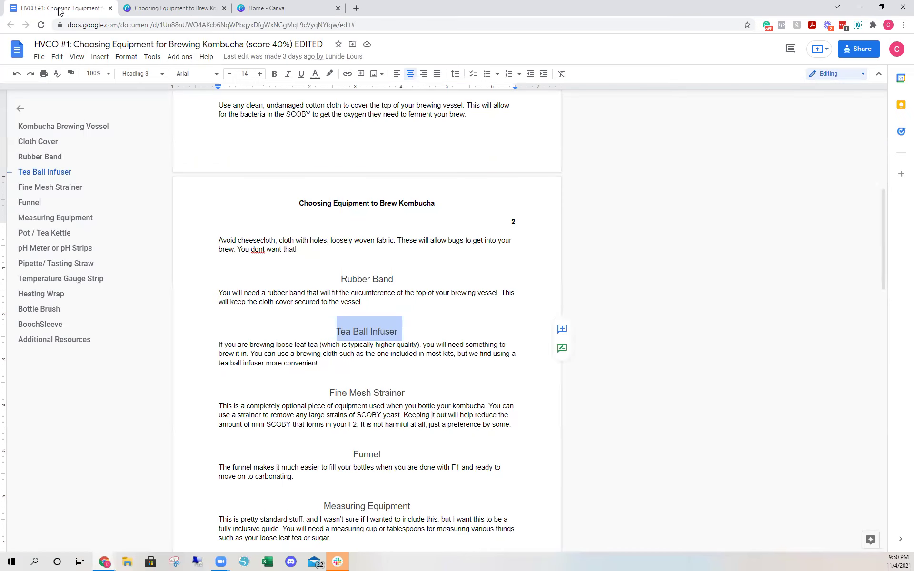
pyautogui.scroll(3, 541, 330)
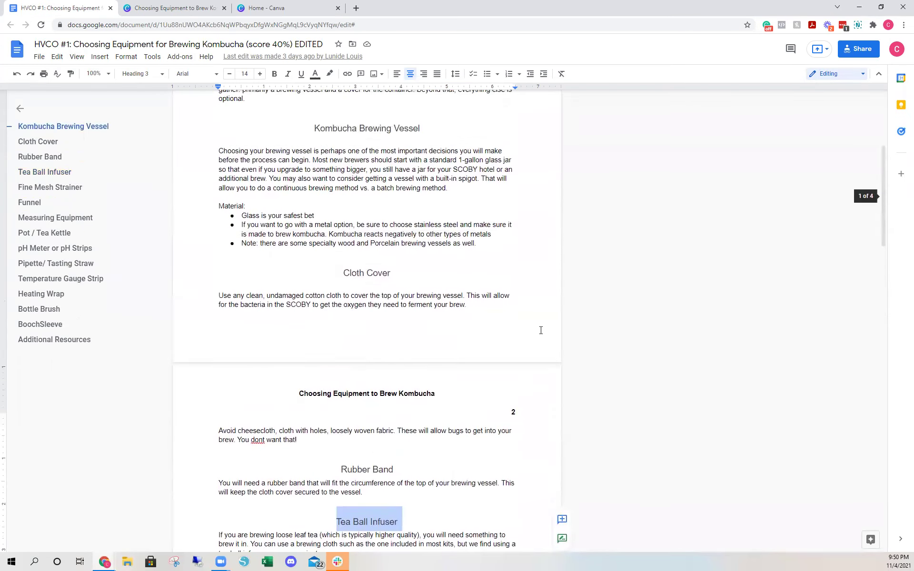
pyautogui.click(192, 7)
pyautogui.scroll(-5, 692, 436)
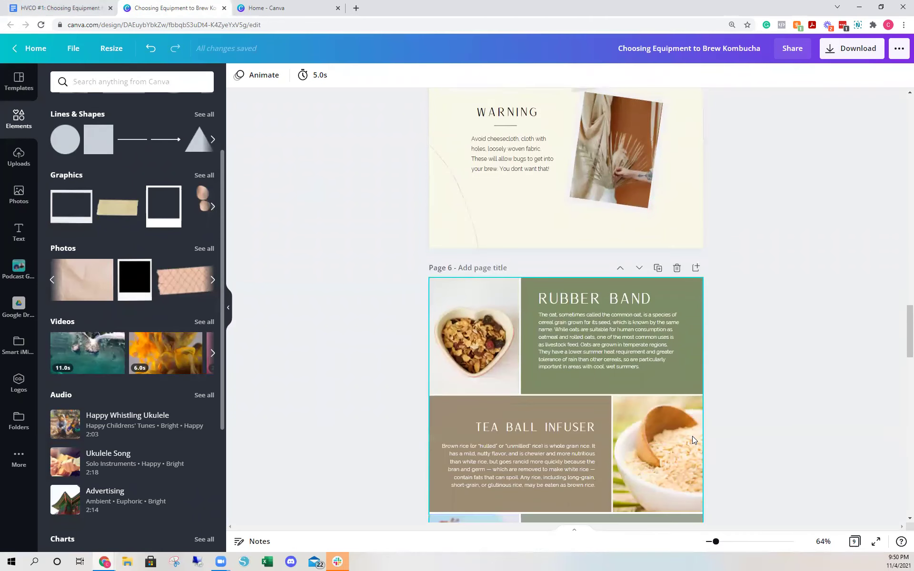
pyautogui.scroll(-1, 694, 435)
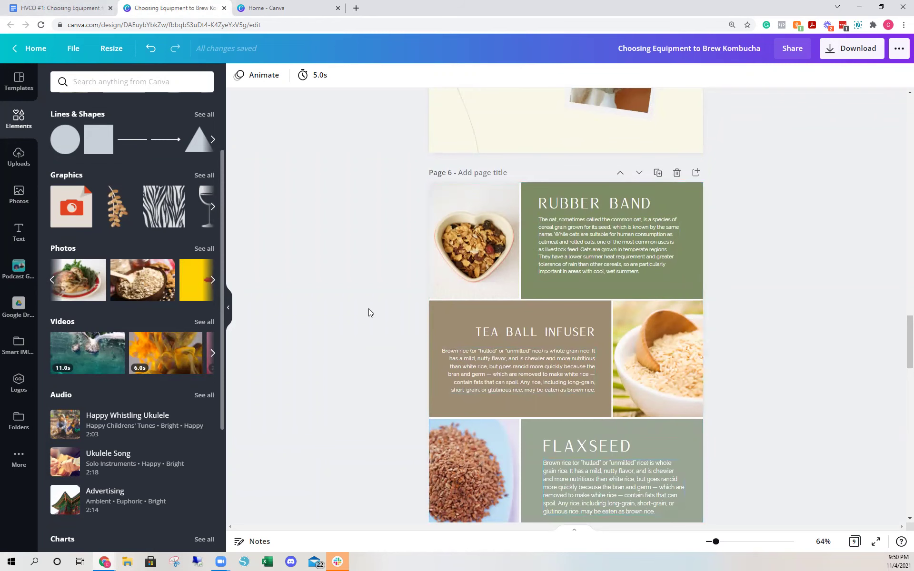
# Step: Reread the introduction, vessel and cloth cover text in Google Docs, then compare it with the Cloth Cover and Rubber Band pages in Canva
pyautogui.click(57, 8)
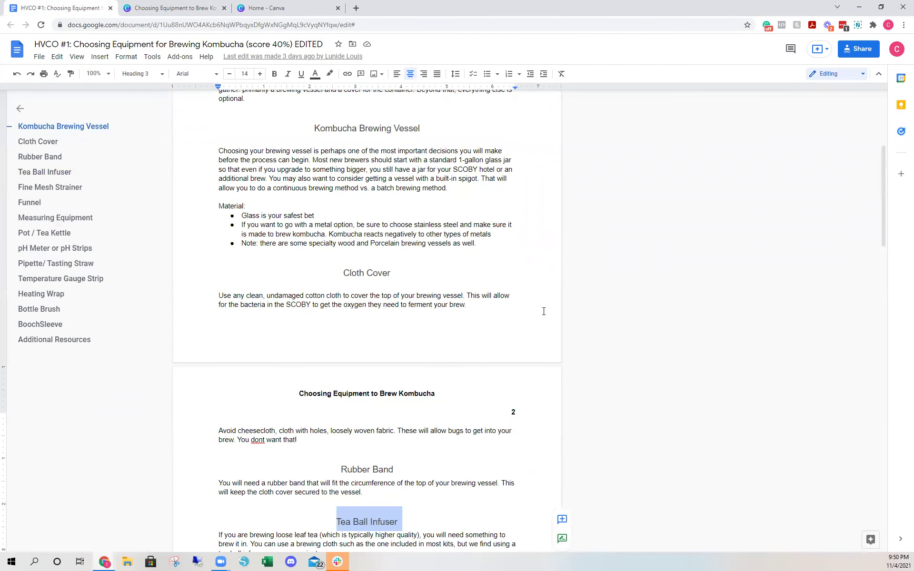
pyautogui.scroll(2, 396, 307)
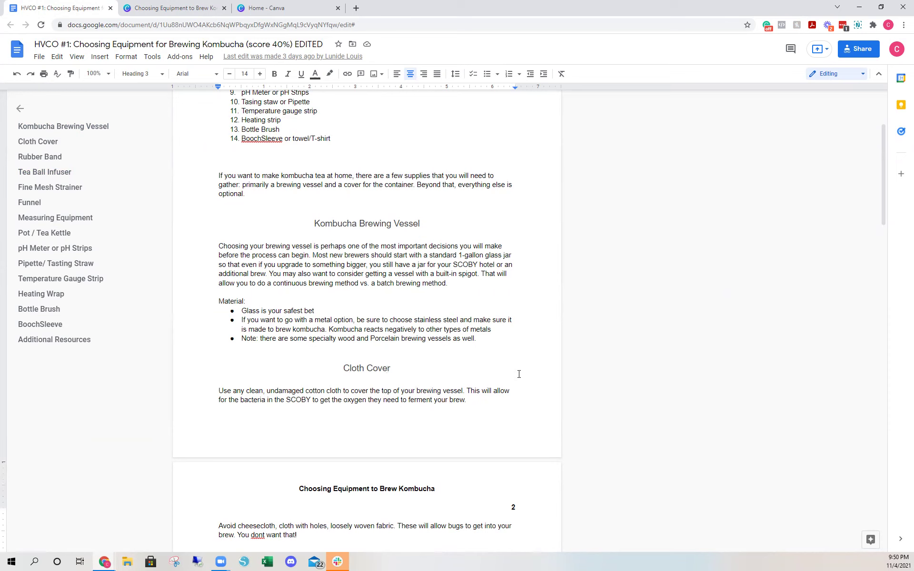
pyautogui.scroll(1, 377, 295)
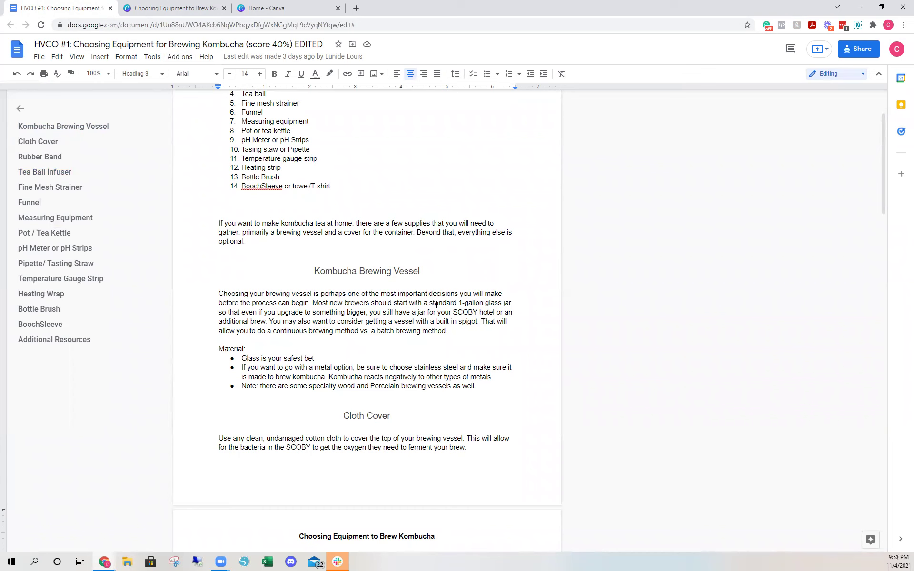
pyautogui.click(175, 8)
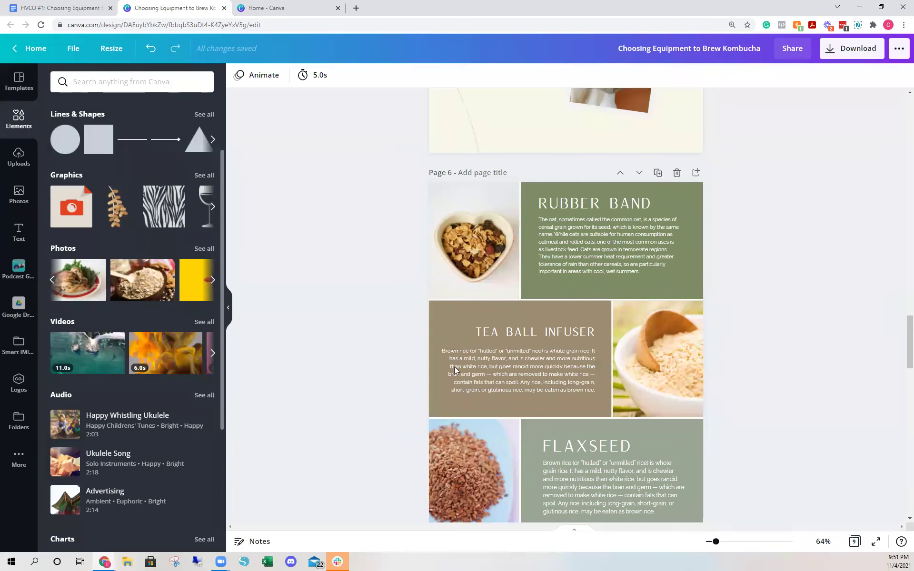
pyautogui.scroll(5, 488, 411)
pyautogui.scroll(1, 489, 420)
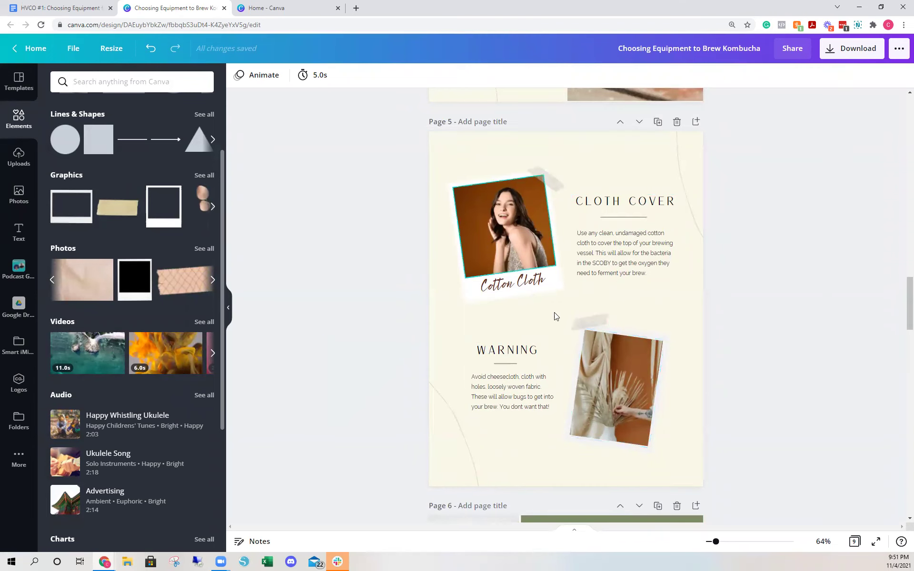
pyautogui.scroll(-5, 609, 398)
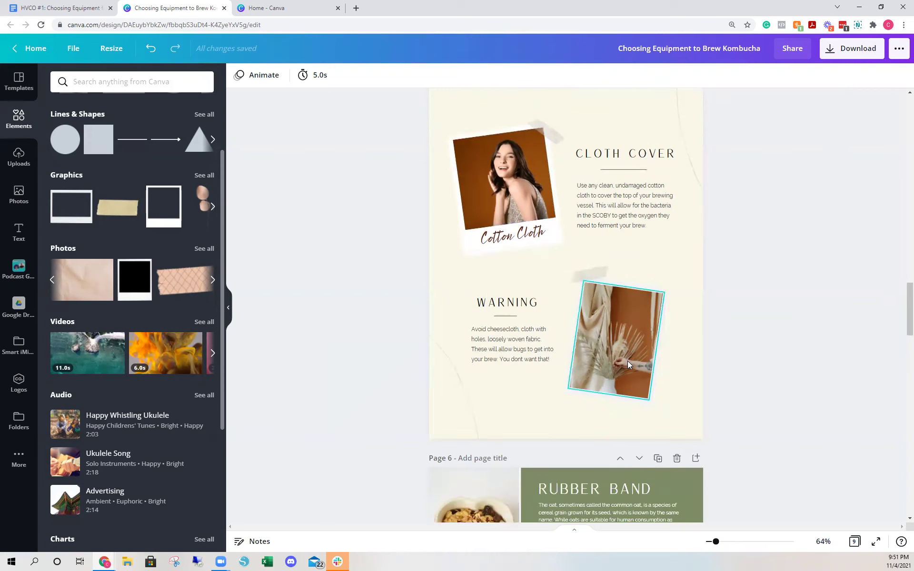
pyautogui.scroll(-4, 635, 372)
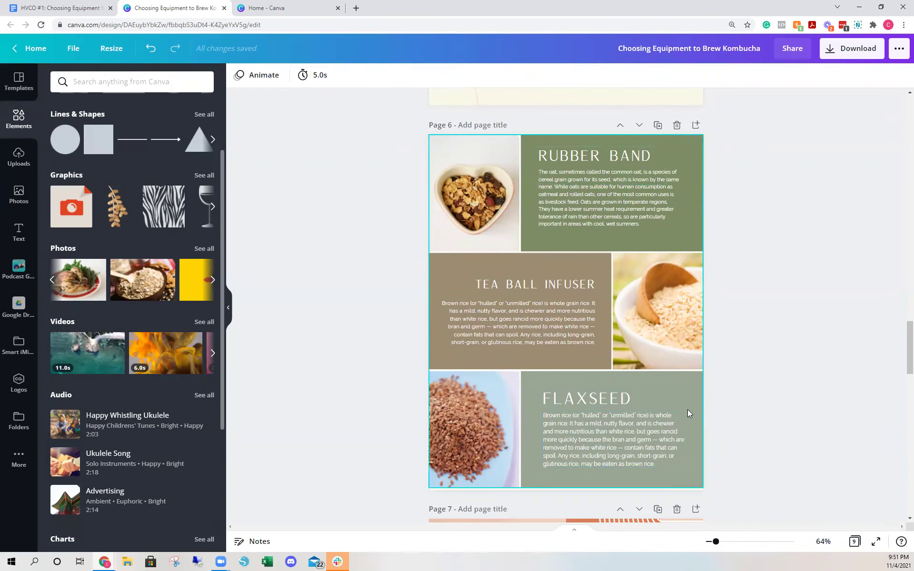
# Step: Find the third section's title in the Google Docs document and replace the Flaxseed heading on page 6 with "FINE MESH STRAINER"
pyautogui.click(70, 4)
pyautogui.scroll(-1, 461, 336)
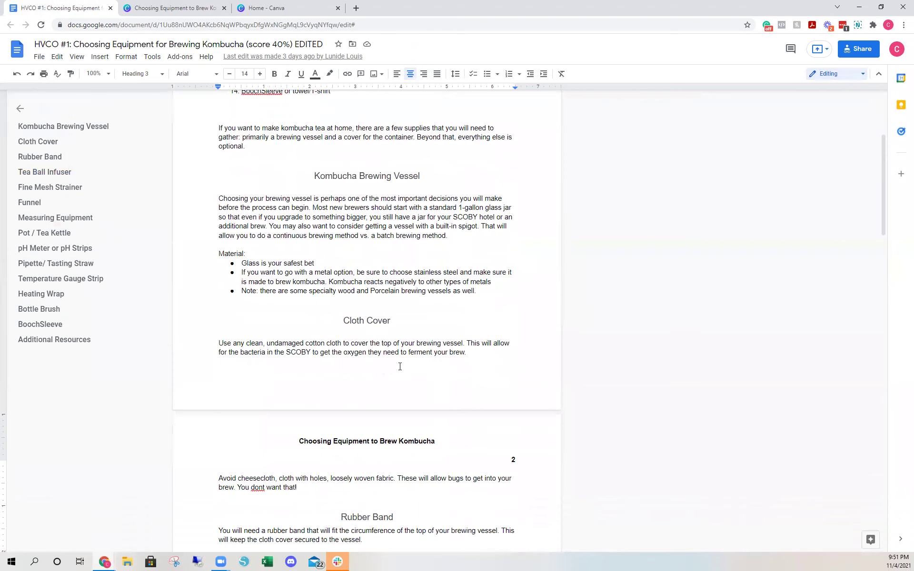
pyautogui.click(195, 8)
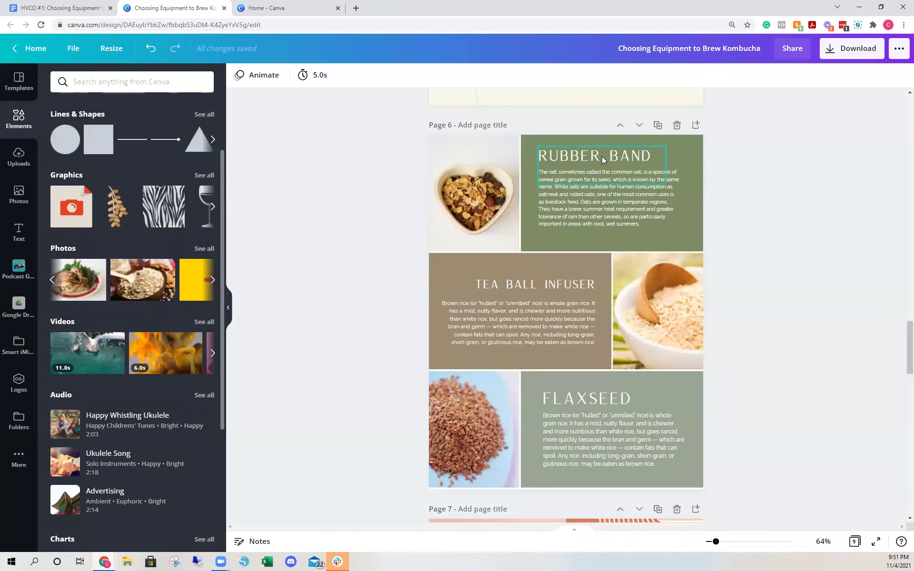
pyautogui.click(76, 7)
pyautogui.scroll(-4, 414, 371)
pyautogui.moveTo(326, 441); pyautogui.dragTo(421, 438)
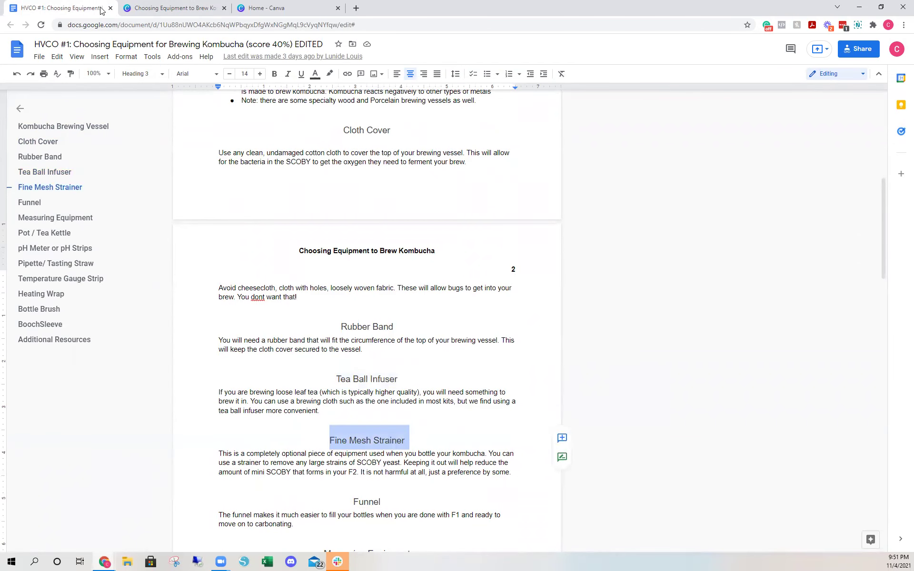
pyautogui.click(171, 8)
pyautogui.click(605, 398)
pyautogui.doubleClick(605, 398)
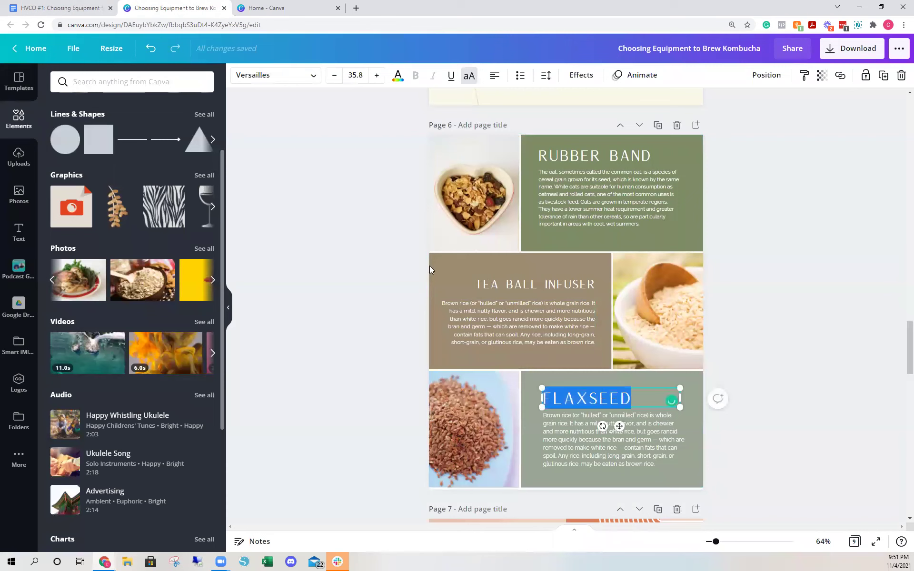
pyautogui.write('FINE MESH STRAINER')
# Step: Shrink the Fine Mesh Strainer and Rubber Band headings on page 6 and nudge each into place above its paragraph
pyautogui.moveTo(680, 421)
pyautogui.mouseDown()
pyautogui.moveTo(734, 422)
pyautogui.moveTo(653, 412)
pyautogui.moveTo(672, 416)
pyautogui.mouseUp()
pyautogui.click(805, 386)
pyautogui.moveTo(622, 394); pyautogui.dragTo(623, 399)
pyautogui.click(617, 159)
pyautogui.moveTo(665, 185); pyautogui.dragTo(644, 179)
pyautogui.moveTo(603, 155); pyautogui.dragTo(603, 153)
pyautogui.click(823, 246)
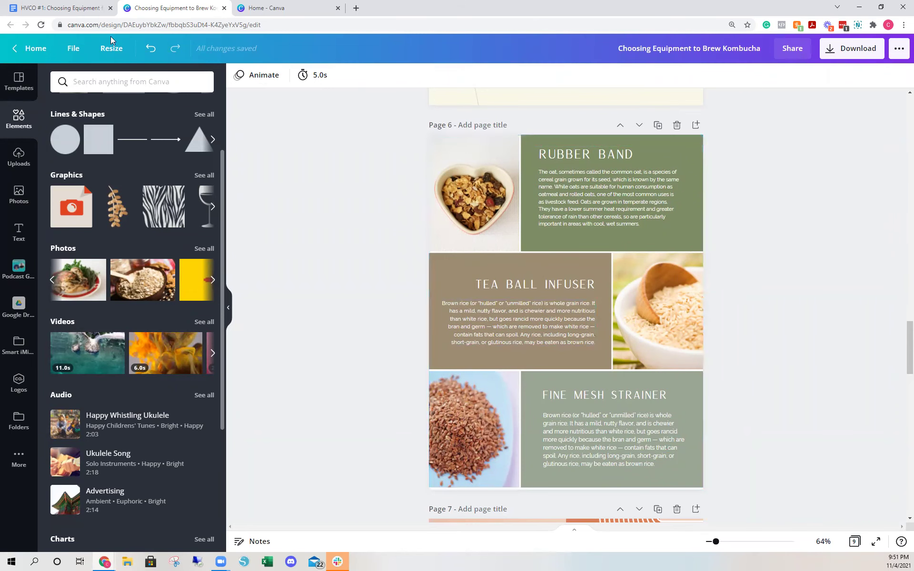
# Step: Replace the placeholder paragraph under the Rubber Band heading with the Rubber Band text copied from the Google Docs document
pyautogui.click(96, 11)
pyautogui.scroll(1, 349, 340)
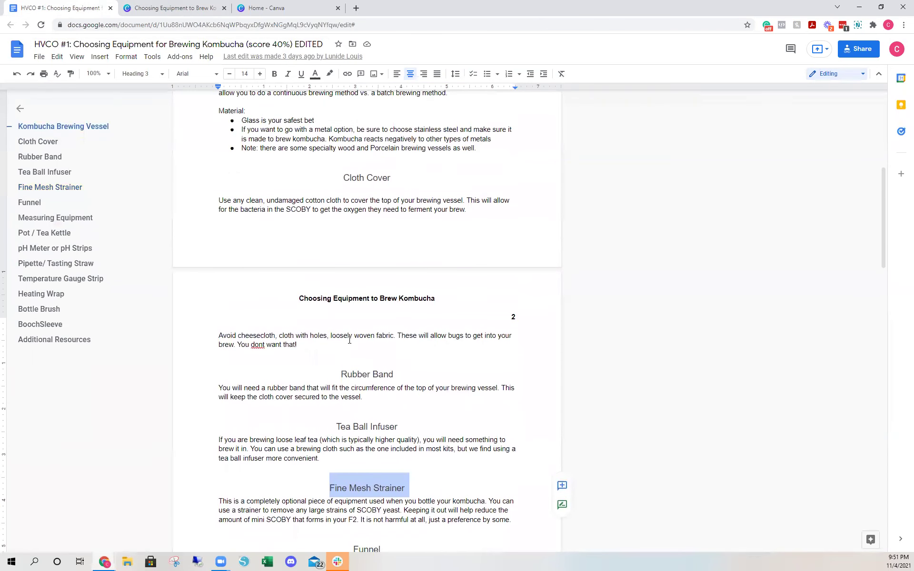
pyautogui.scroll(-1, 270, 348)
pyautogui.moveTo(211, 340); pyautogui.dragTo(381, 358)
pyautogui.hotkey('ctrl', 'c')
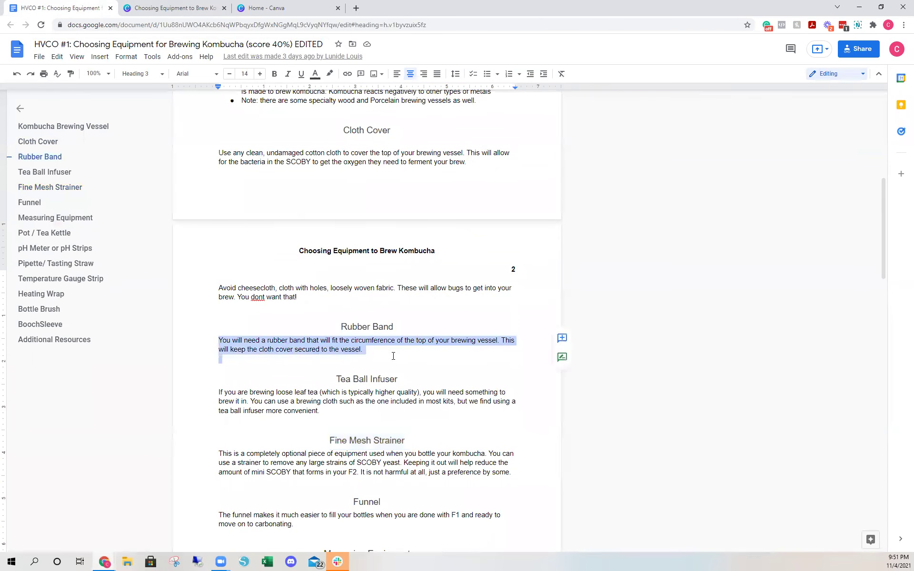
pyautogui.click(167, 6)
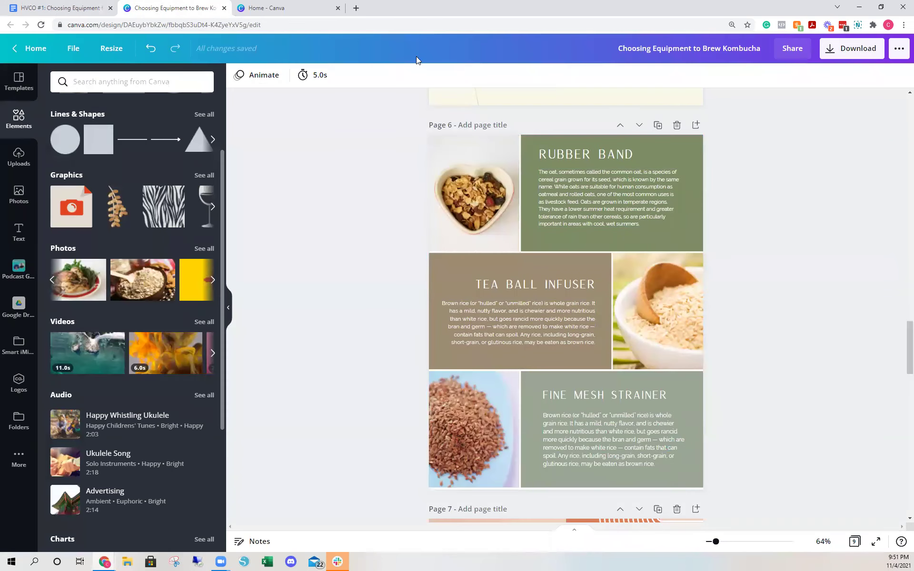
pyautogui.doubleClick(589, 204)
pyautogui.hotkey('ctrl', 'v')
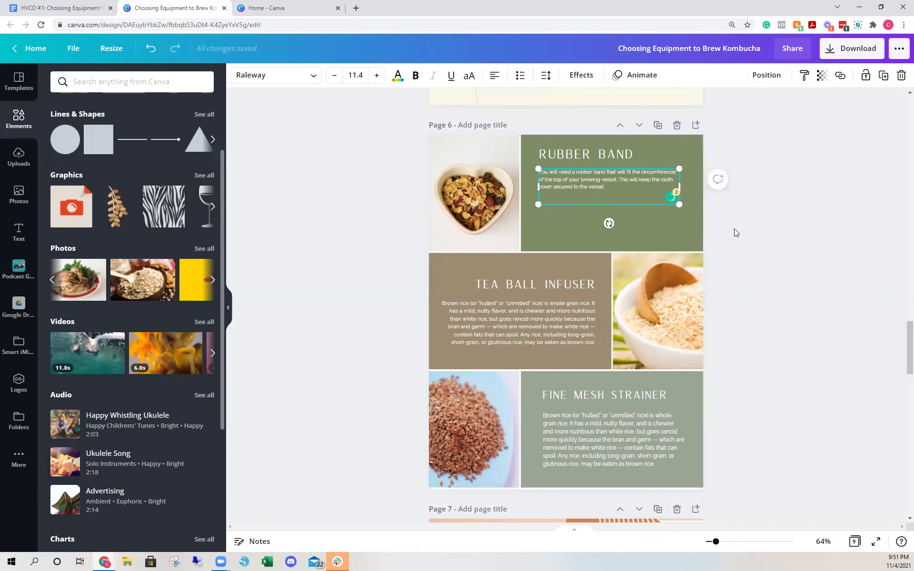
pyautogui.click(734, 228)
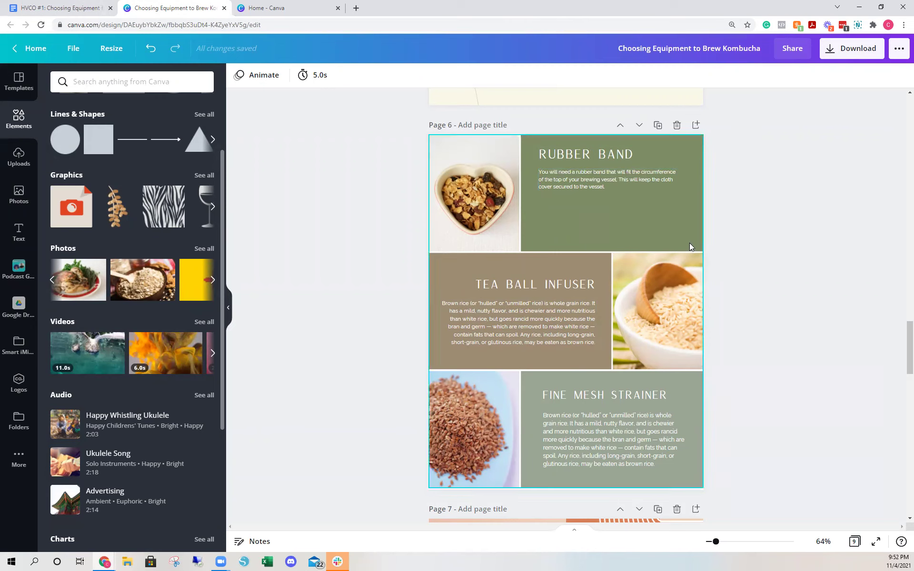
# Step: Replace the placeholder paragraph under Tea Ball Infuser with the loose leaf tea text from the Google Docs document
pyautogui.click(61, 8)
pyautogui.scroll(-1, 360, 373)
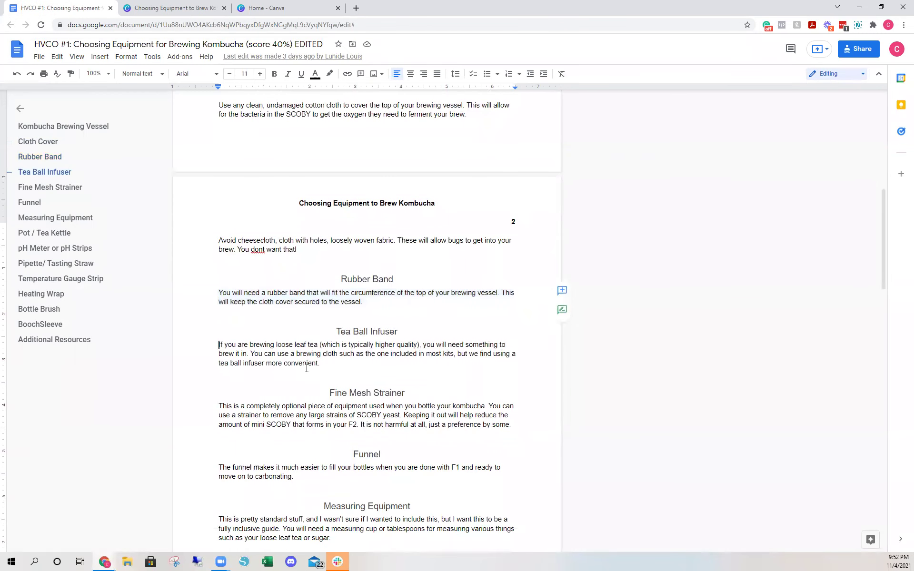
pyautogui.click(136, 14)
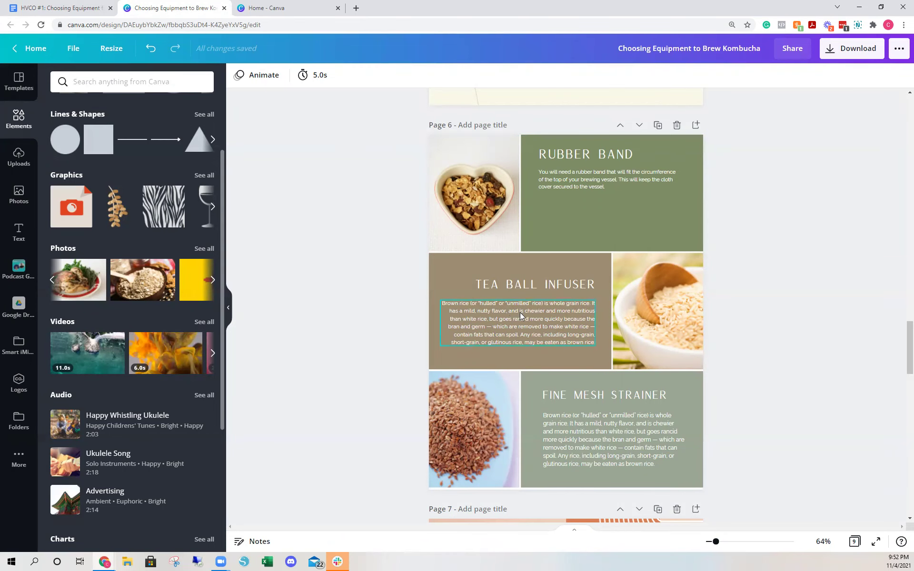
pyautogui.doubleClick(537, 317)
pyautogui.write('If you are brewing loose leaf tea (which is typically higher quality), you will need something to brew it in. You can use a brewing cloth such as the one included in most kits, but we find using a tea ball infuser more convenient.')
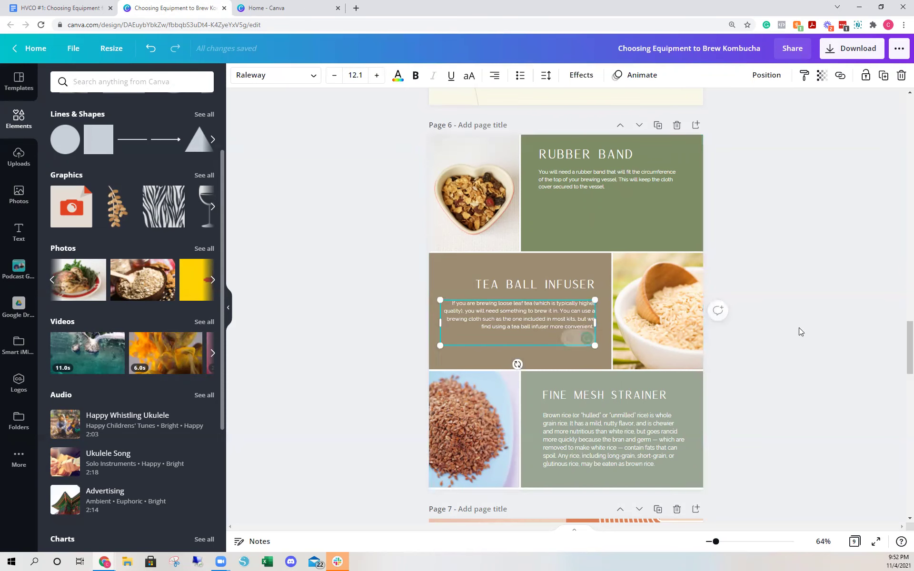
pyautogui.click(798, 328)
# Step: Replace the placeholder paragraph under Fine Mesh Strainer with that section's text from the Google Docs document
pyautogui.click(72, 8)
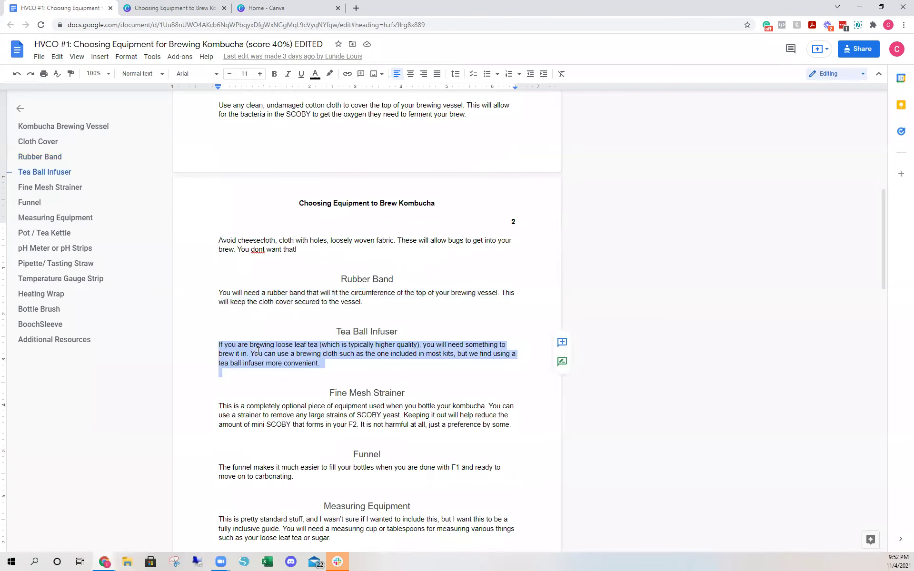
pyautogui.click(242, 418)
pyautogui.moveTo(219, 406); pyautogui.dragTo(520, 422)
pyautogui.click(223, 8)
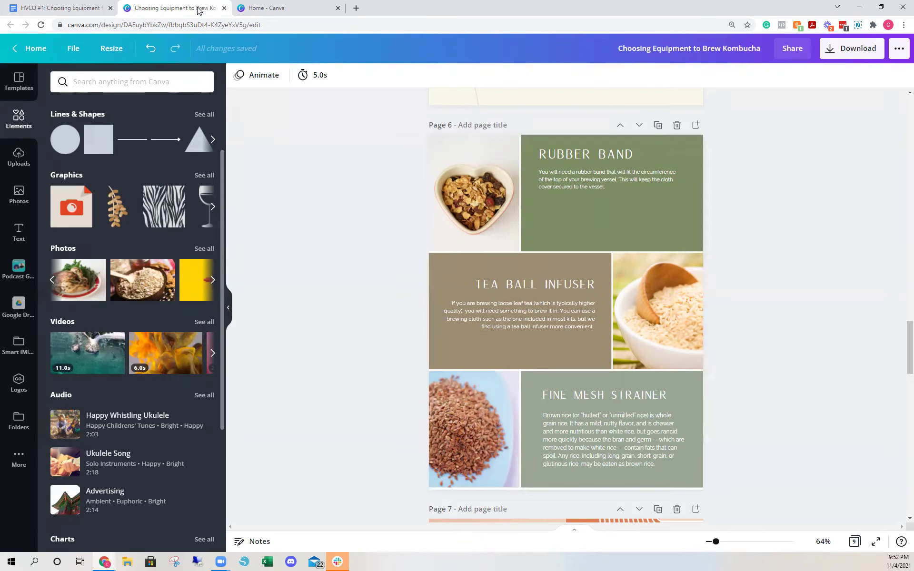
pyautogui.click(589, 424)
pyautogui.hotkey('ctrl', 'a')
pyautogui.write('This is a completely optional piece of equipment used when you bottle your kombucha. You can use a strainer to remove any large strains of SCOBY yeast Keeping it out will help reduce the amount of mini SCOBY that forms in your F2. It is not harmful at all, just a preference by some.')
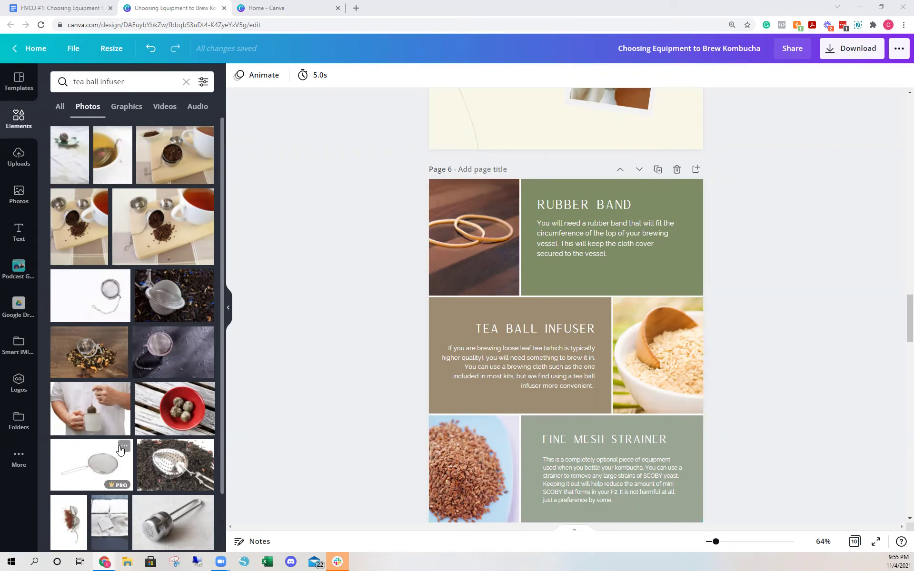
# Step: Replace the oats photo beside Tea Ball Infuser with the photo of an infuser spilling loose tea on a board near a teacup
pyautogui.scroll(-3, 149, 444)
pyautogui.scroll(3, 160, 376)
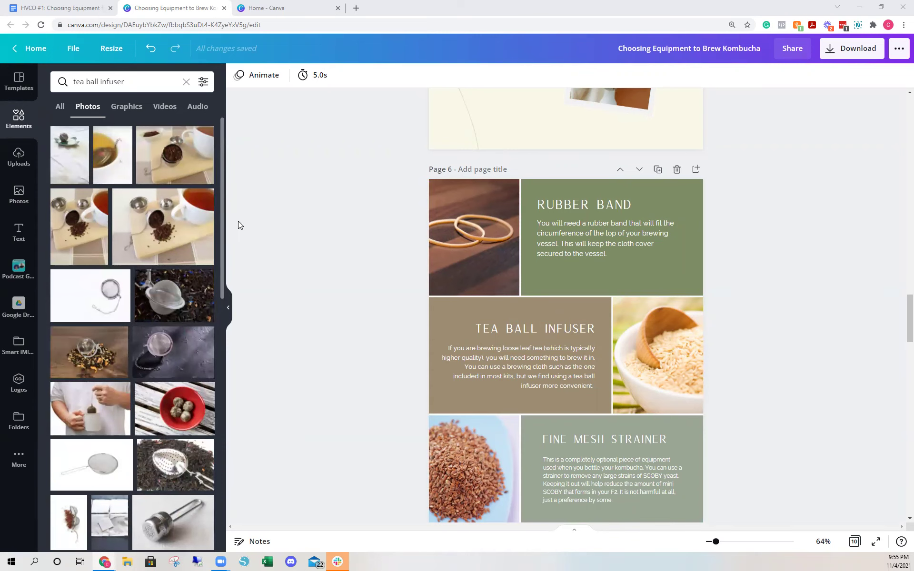
pyautogui.moveTo(169, 231)
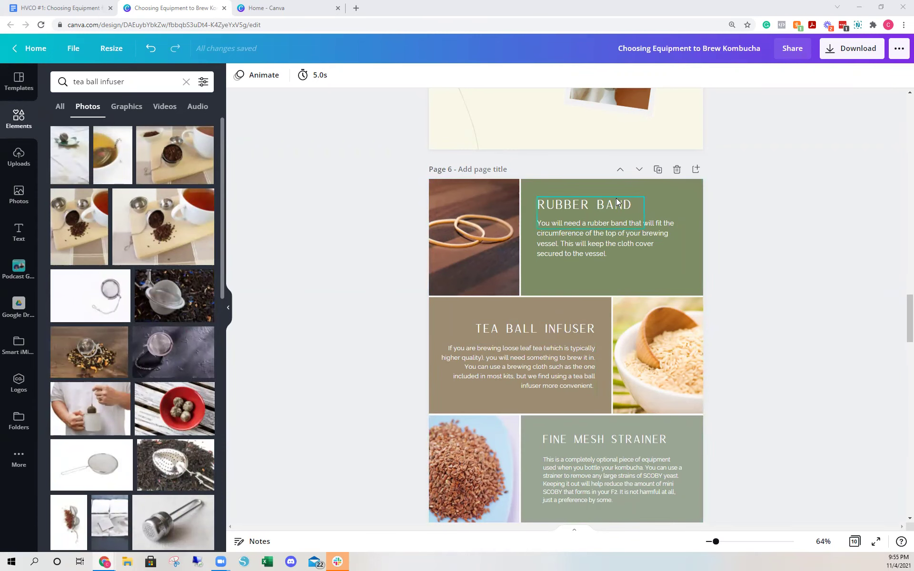
pyautogui.scroll(3, 529, 376)
pyautogui.scroll(-3, 529, 374)
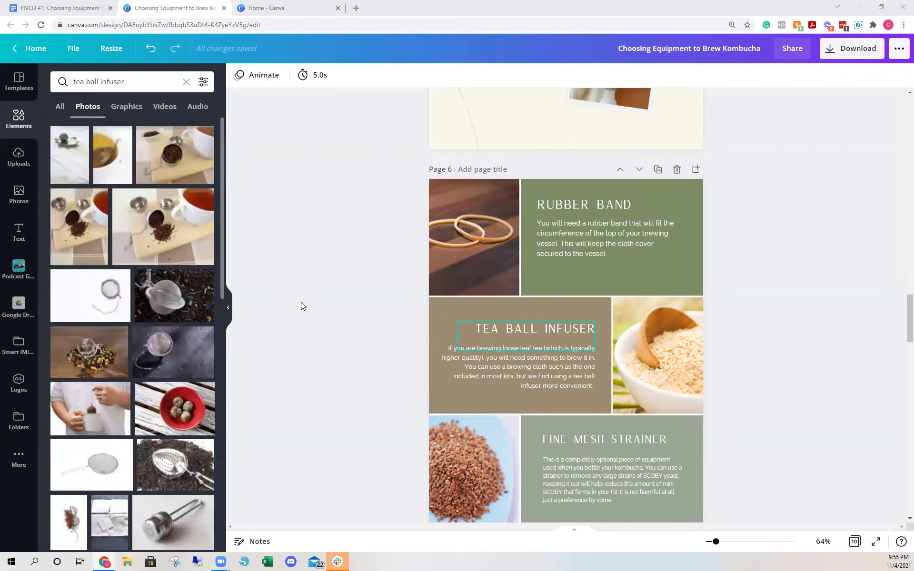
pyautogui.moveTo(297, 257); pyautogui.dragTo(662, 354)
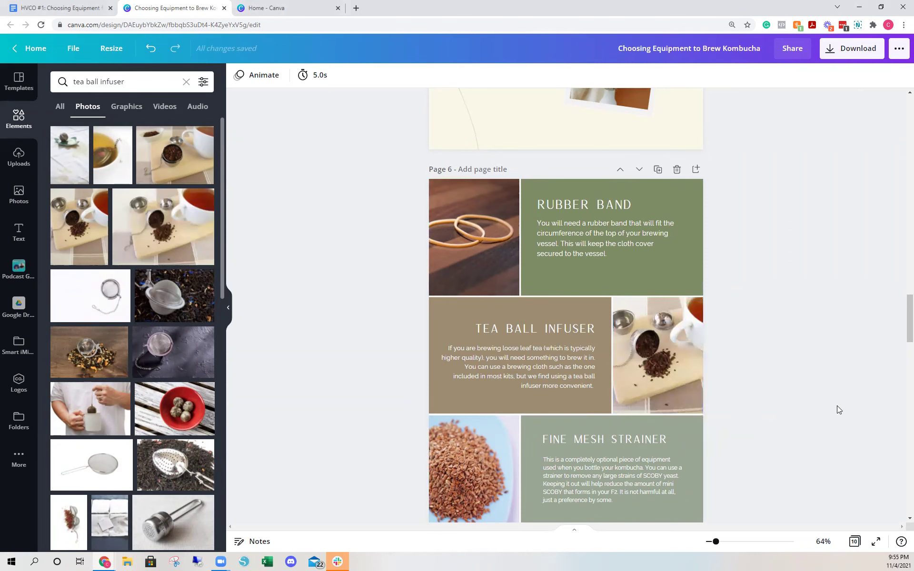
# Step: Enlarge the spilled loose tea photo beside Tea Ball Infuser and reposition it within its frame
pyautogui.doubleClick(664, 342)
pyautogui.moveTo(735, 414); pyautogui.dragTo(828, 484)
pyautogui.moveTo(732, 437); pyautogui.dragTo(689, 419)
pyautogui.click(830, 242)
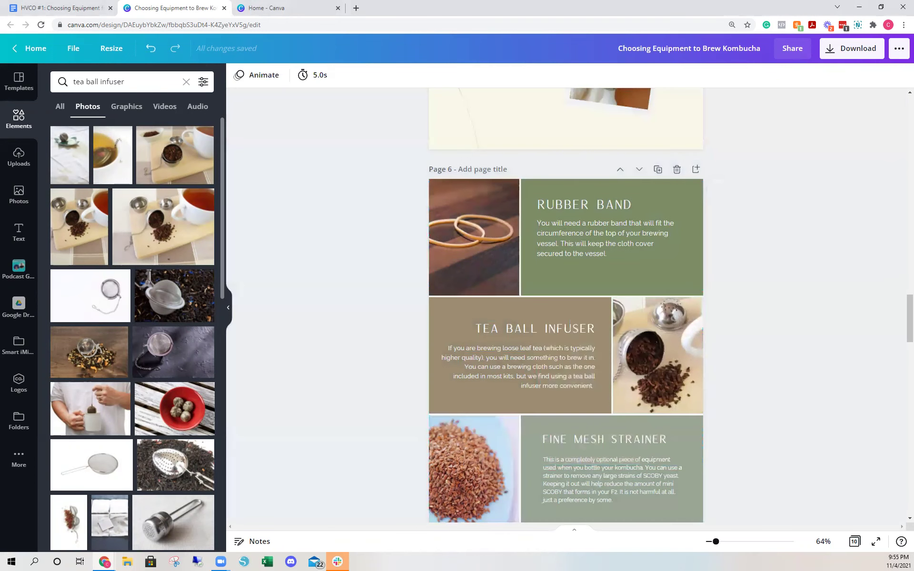
# Step: Replace the photo beside Tea Ball Infuser with the tea ball on a green leaf dish and enlarge it within the frame
pyautogui.scroll(-2, 120, 388)
pyautogui.scroll(-4, 121, 387)
pyautogui.scroll(-5, 178, 413)
pyautogui.scroll(7, 178, 414)
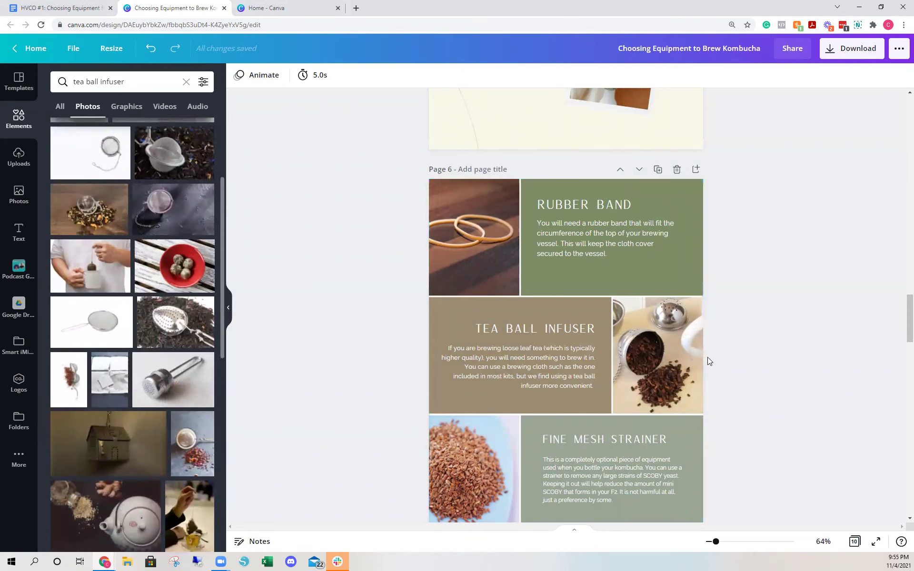
pyautogui.scroll(4, 90, 178)
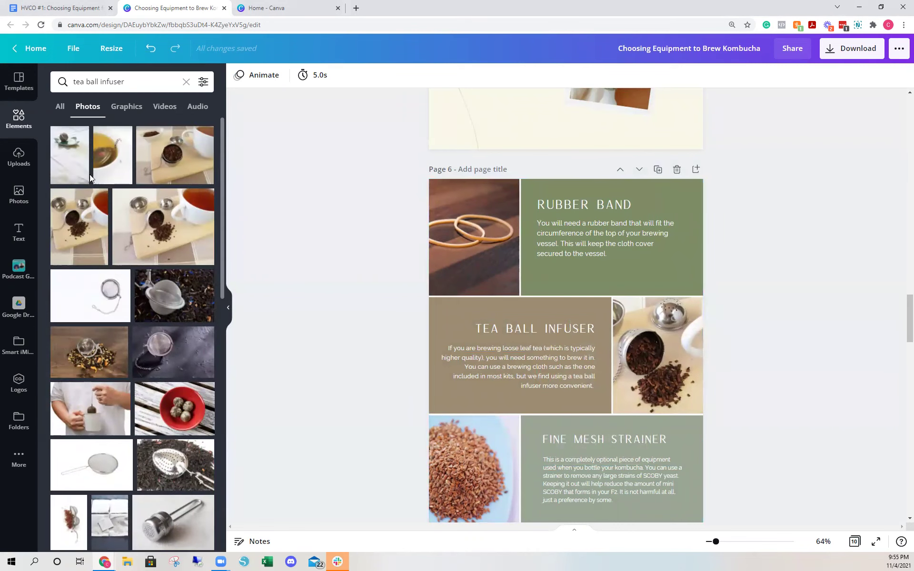
pyautogui.moveTo(73, 164); pyautogui.dragTo(675, 374)
pyautogui.doubleClick(675, 374)
pyautogui.moveTo(697, 411); pyautogui.dragTo(732, 472)
pyautogui.click(788, 314)
pyautogui.click(788, 318)
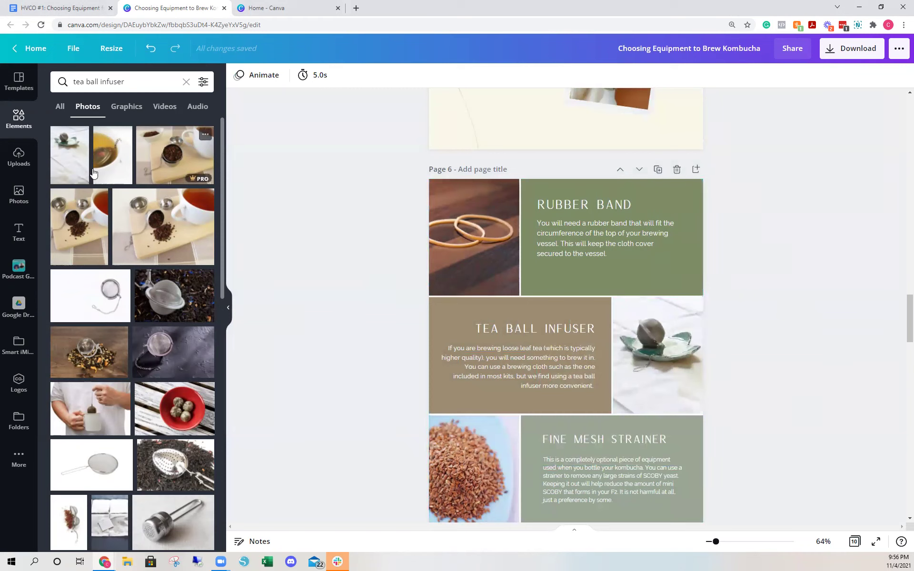
# Step: Replace the Tea Ball Infuser photo with the infuser in a cup of tea, and shift the Rubber Band photo to show both bands fully
pyautogui.moveTo(112, 154); pyautogui.dragTo(628, 325)
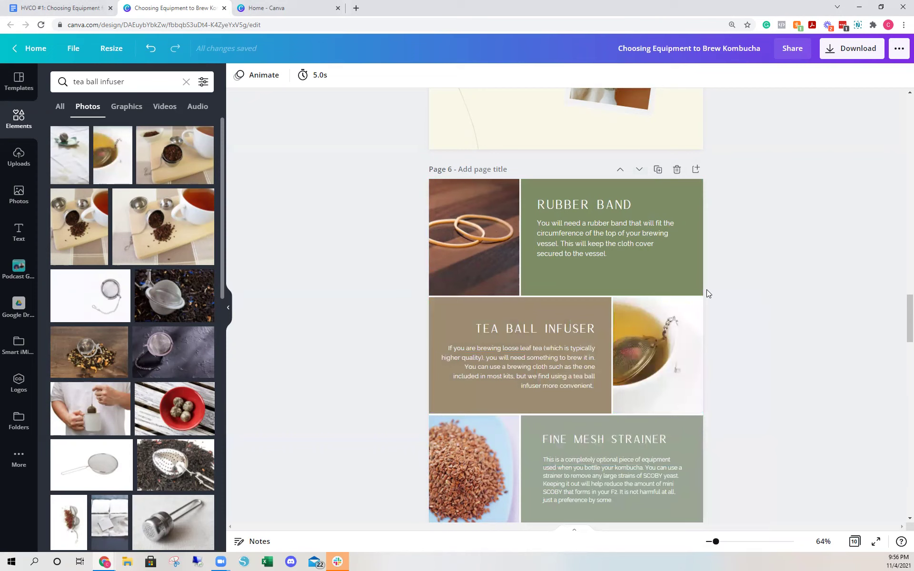
pyautogui.click(478, 258)
pyautogui.doubleClick(490, 261)
pyautogui.moveTo(491, 261); pyautogui.dragTo(498, 263)
pyautogui.click(821, 305)
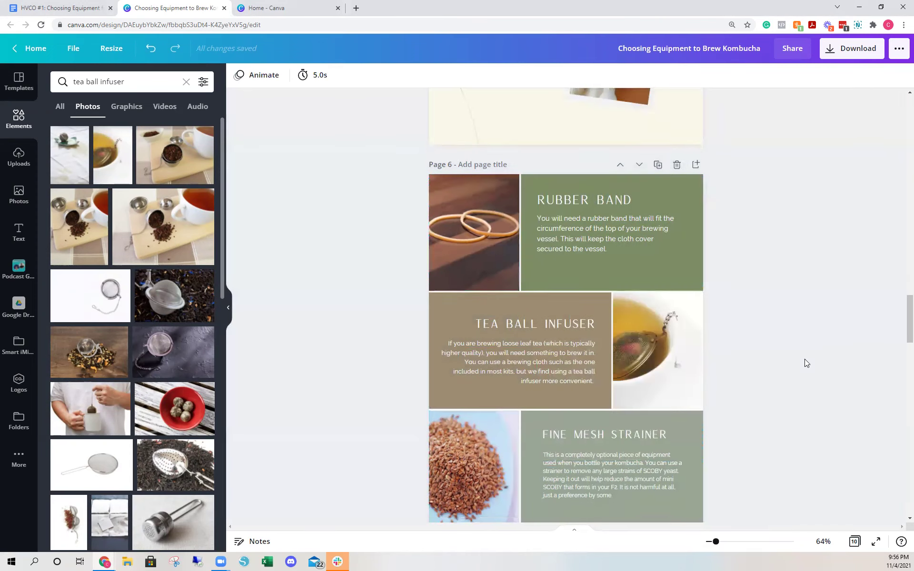
# Step: Review the layout of page 6 and the Funnel and Measuring Equipment sections on page 7
pyautogui.scroll(-3, 805, 359)
pyautogui.scroll(2, 804, 359)
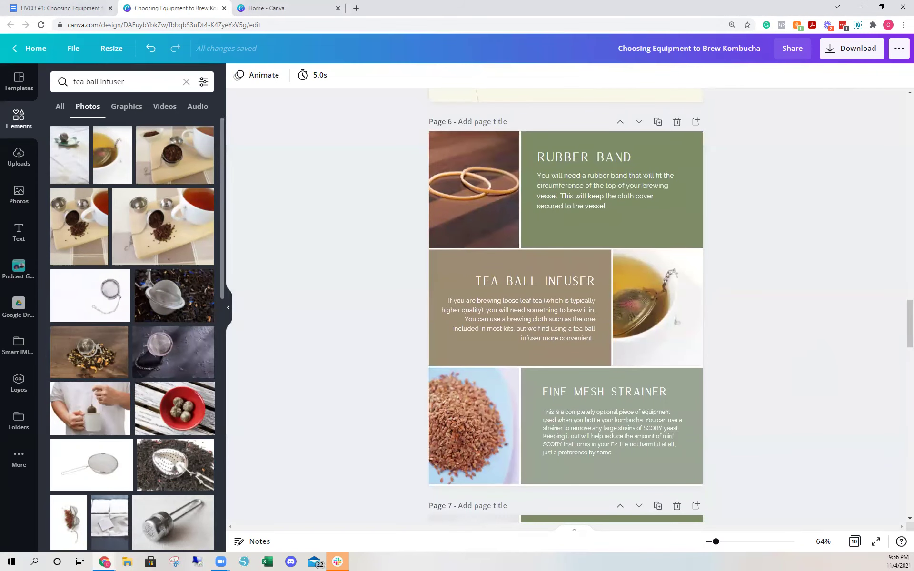
pyautogui.scroll(-3, 826, 351)
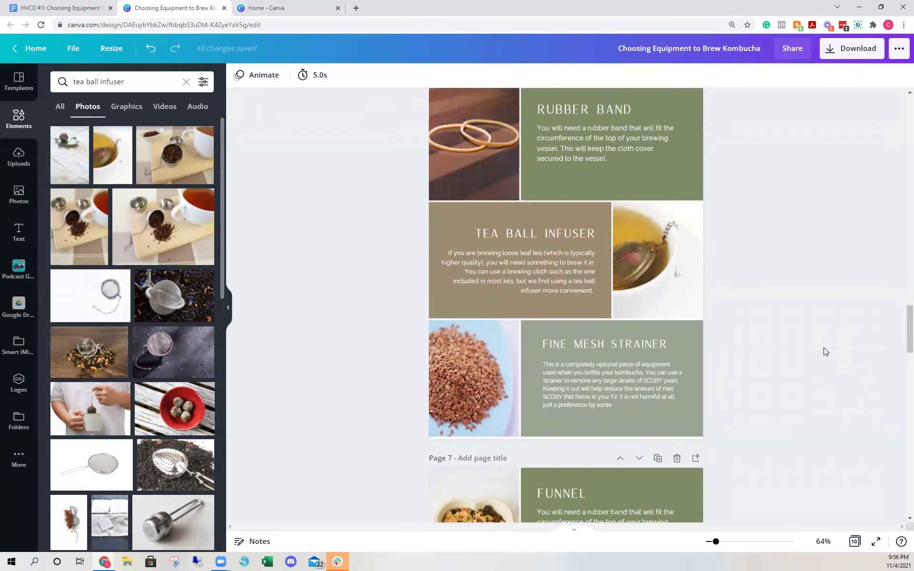
pyautogui.scroll(-1, 794, 373)
pyautogui.scroll(-2, 794, 373)
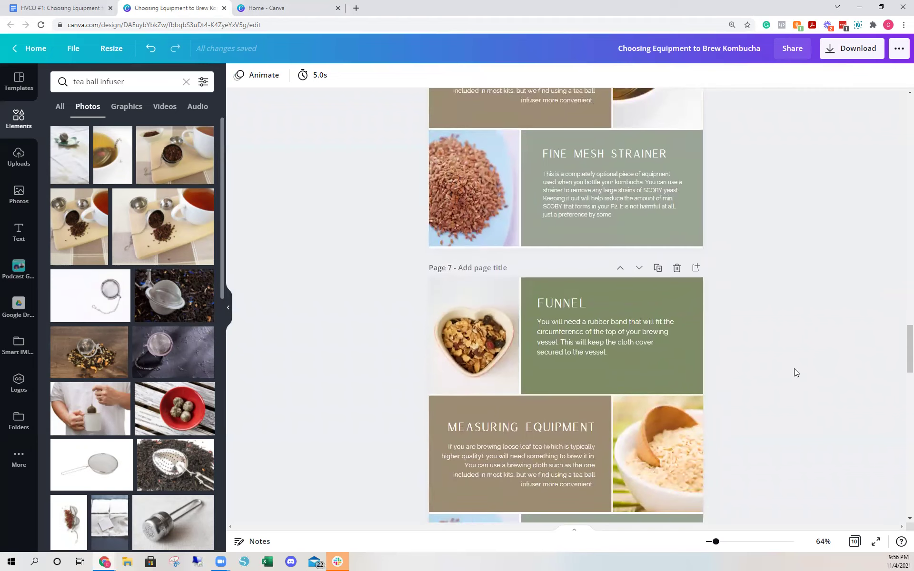
pyautogui.scroll(-2, 794, 369)
pyautogui.scroll(6, 794, 368)
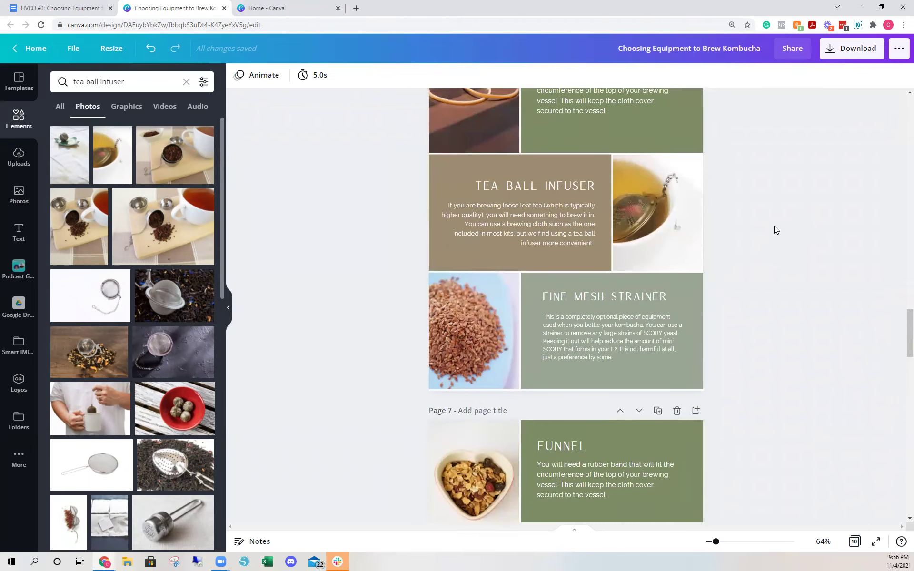
pyautogui.scroll(2, 781, 349)
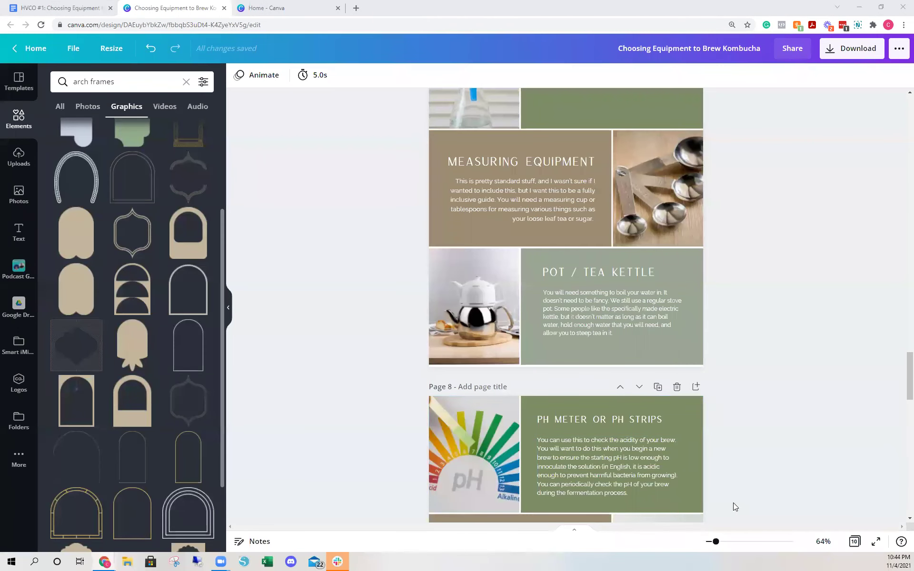
# Step: Review all pages in the grid overview, examine the Additional Resources page up close, and return to the overview
pyautogui.click(856, 541)
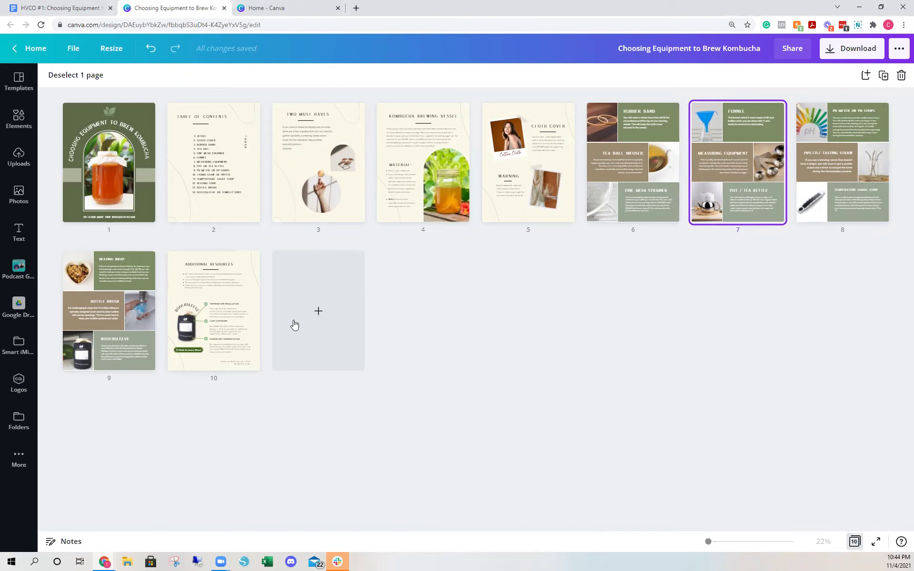
pyautogui.doubleClick(204, 322)
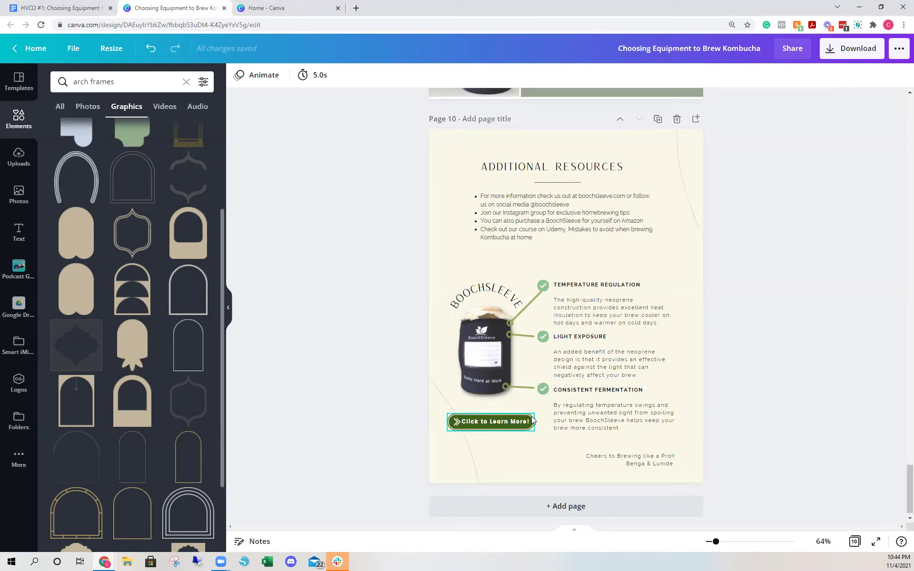
pyautogui.scroll(5, 548, 414)
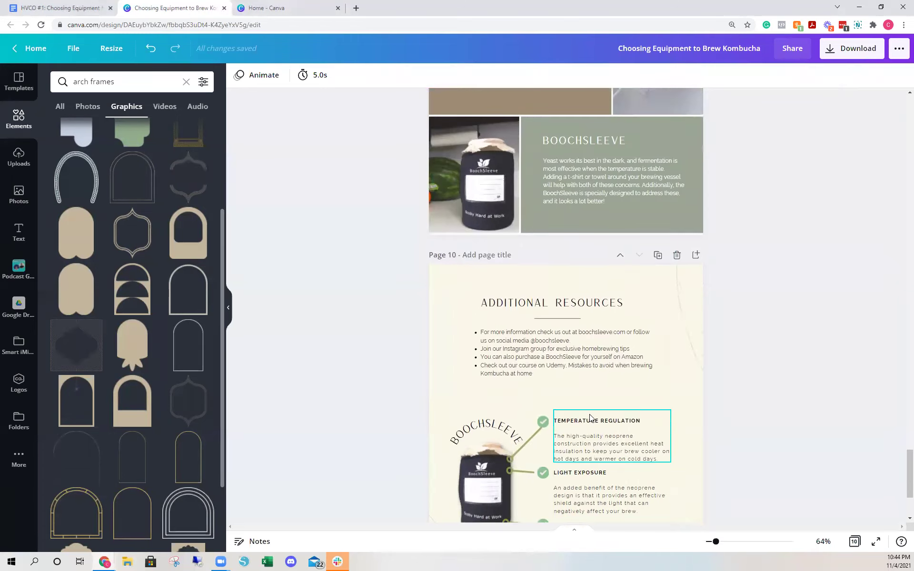
pyautogui.scroll(-4, 666, 362)
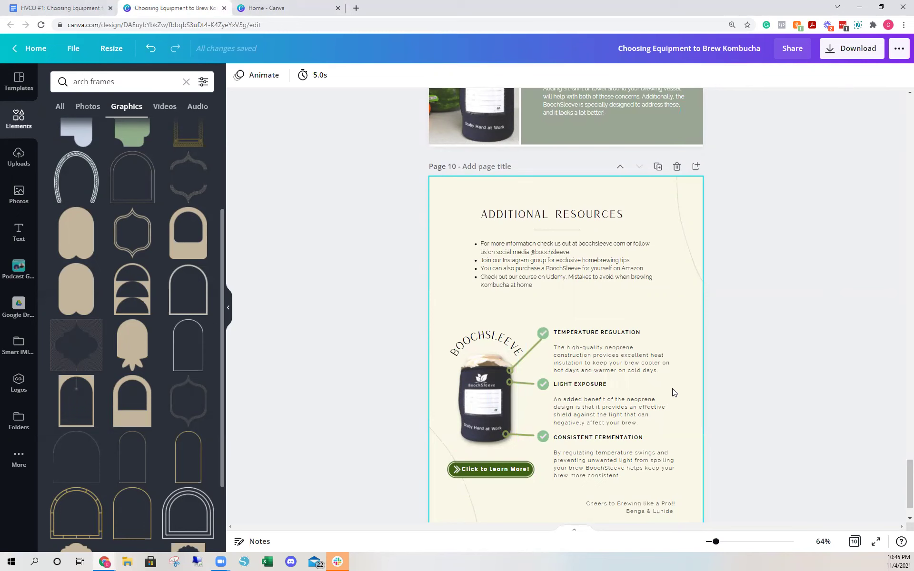
pyautogui.scroll(-2, 673, 393)
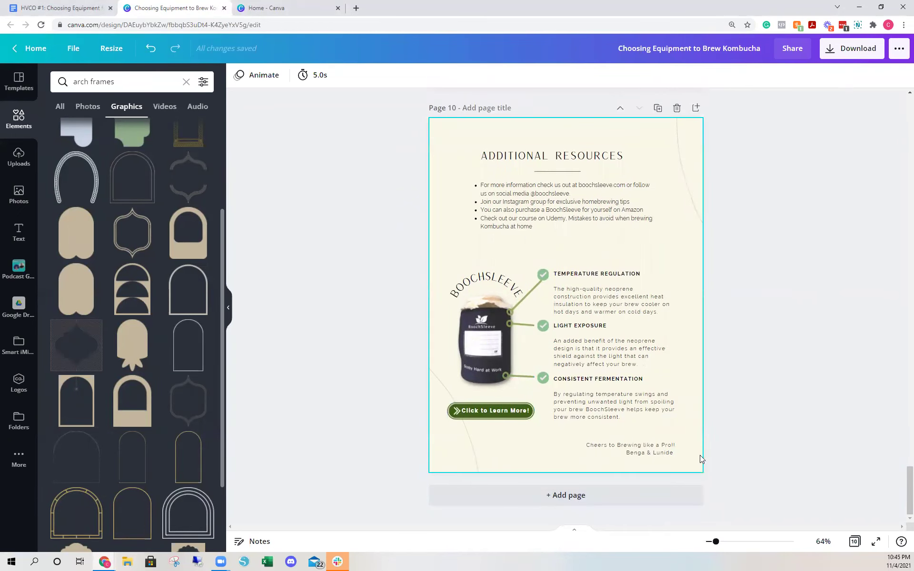
pyautogui.click(855, 542)
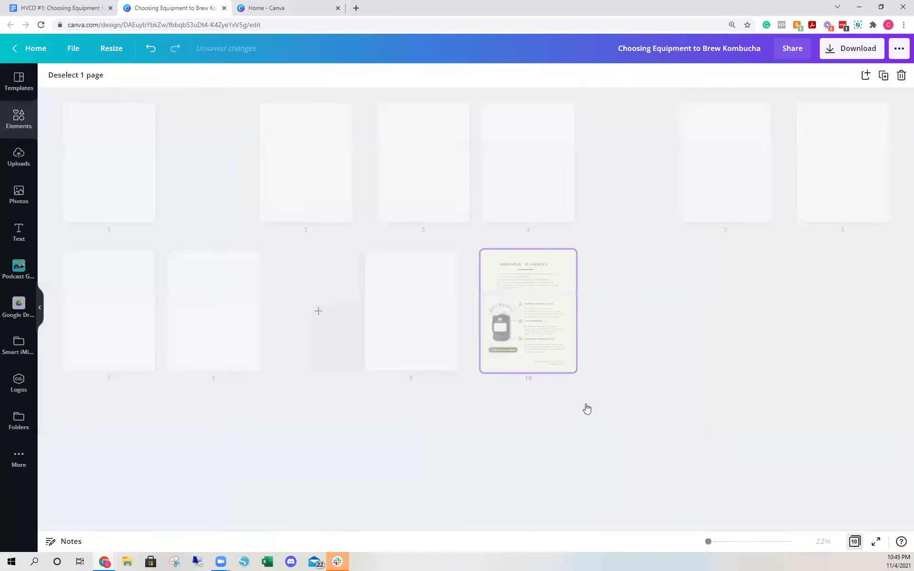